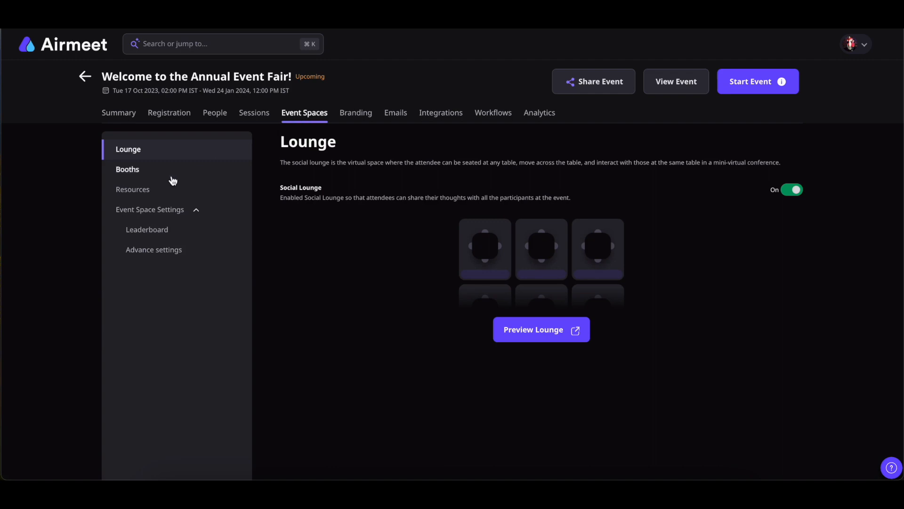
Open a blank Add Booth form from the event's Booths settings.
{"action": "left_click", "coordinate": [124, 176]}
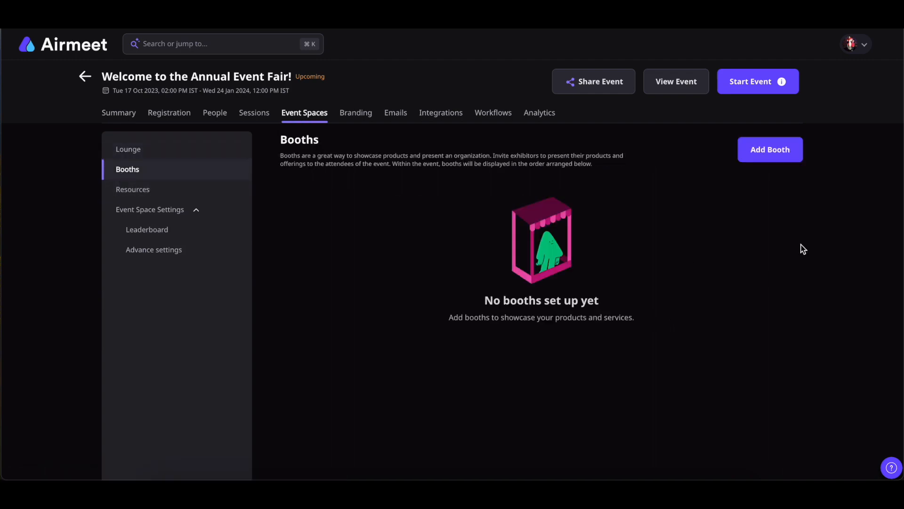
{"action": "left_click", "coordinate": [768, 151]}
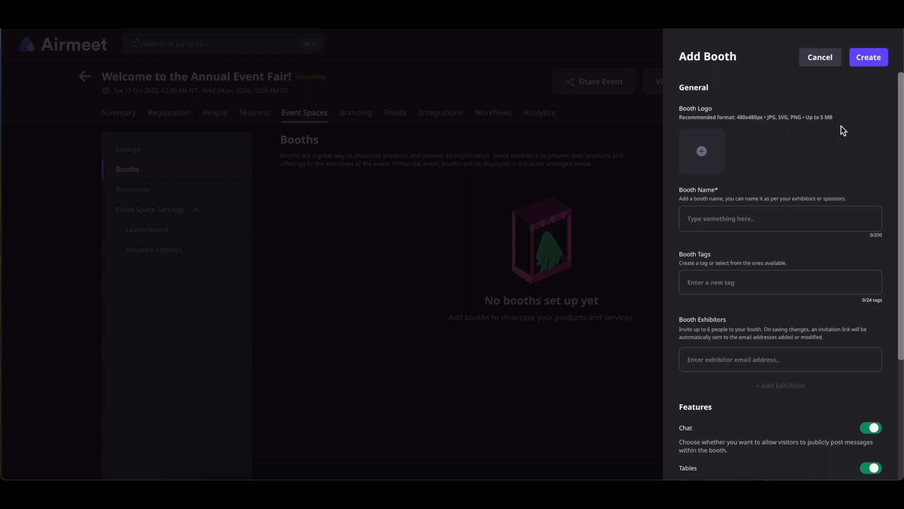
Upload the Pinterest image as the booth logo, adjust its zoom, and apply it.
{"action": "left_click", "coordinate": [720, 155]}
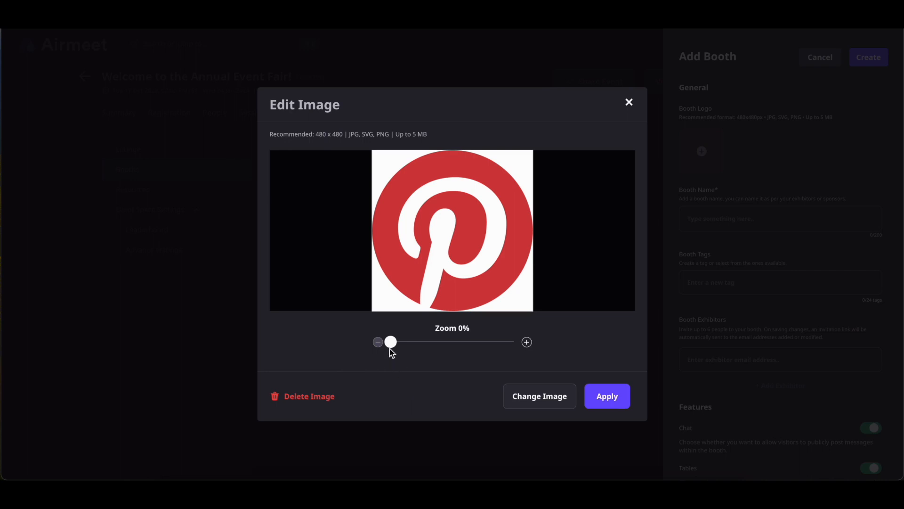
{"action": "left_click_drag", "start_coordinate": [412, 347], "coordinate": [394, 365]}
{"action": "left_click", "coordinate": [527, 345]}
{"action": "left_click", "coordinate": [527, 345]}
{"action": "left_click", "coordinate": [379, 344]}
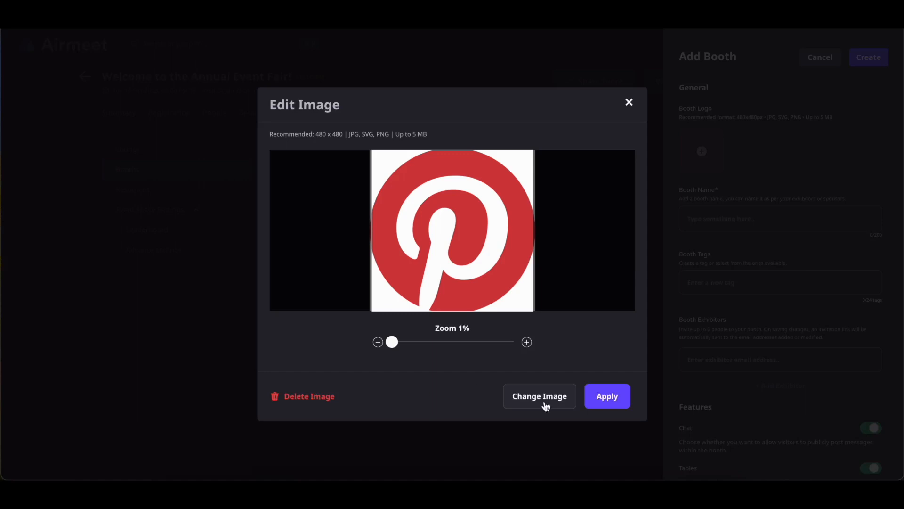
{"action": "left_click", "coordinate": [612, 402]}
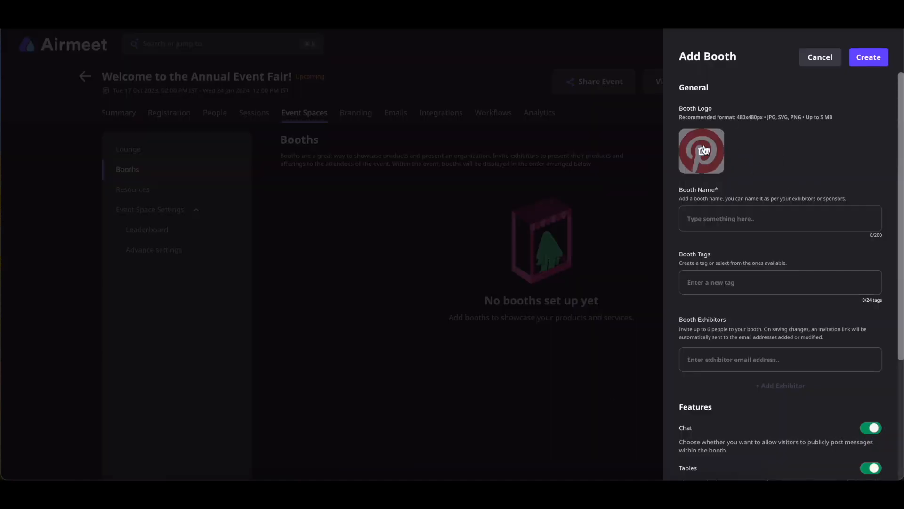
Enter 'Booth 1' as the booth name.
{"action": "mouse_move", "coordinate": [702, 162]}
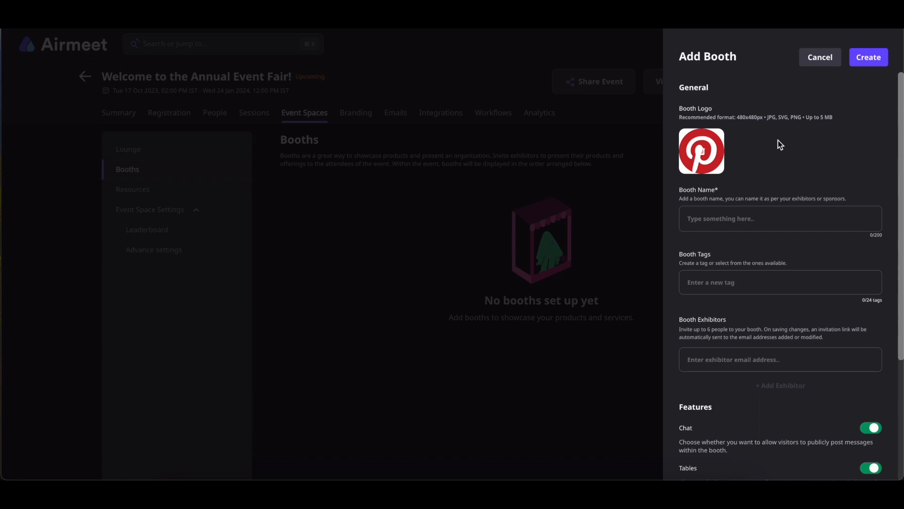
{"action": "left_click", "coordinate": [733, 217]}
{"action": "type", "text": "Booth 1"}
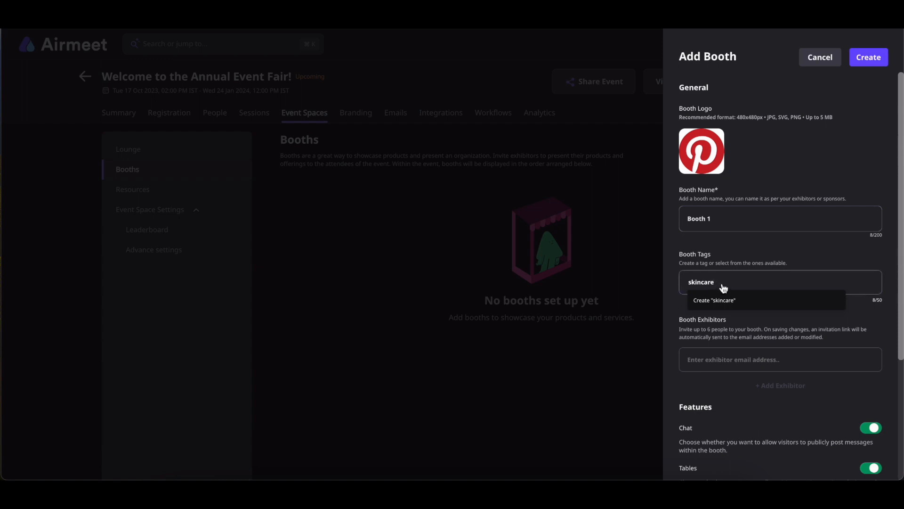
Turn 'skincare' into a booth tag, showing 1/24 tags used.
{"action": "key", "text": "Return"}
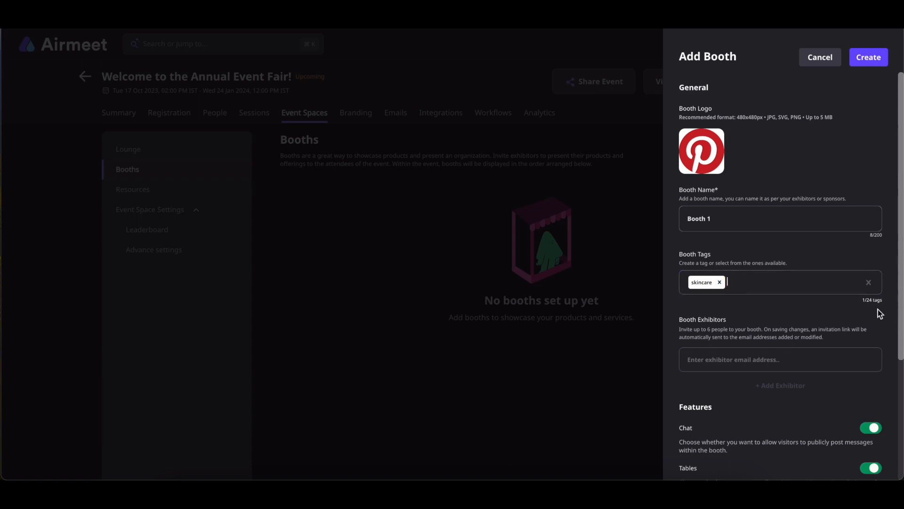
{"action": "scroll", "coordinate": [804, 295], "scroll_direction": "down", "scroll_amount": 3}
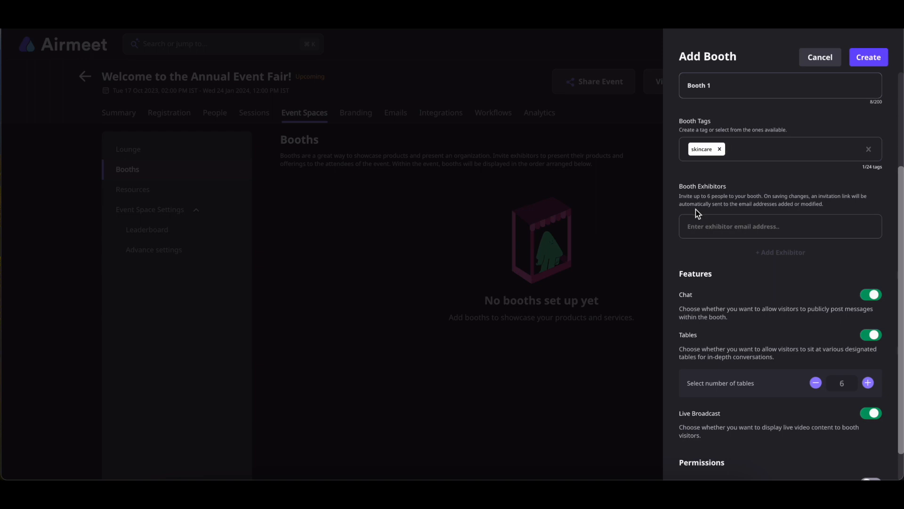
Paste the exhibitor's e-mail into the exhibitor field and add it to the booth.
{"action": "left_click", "coordinate": [704, 226]}
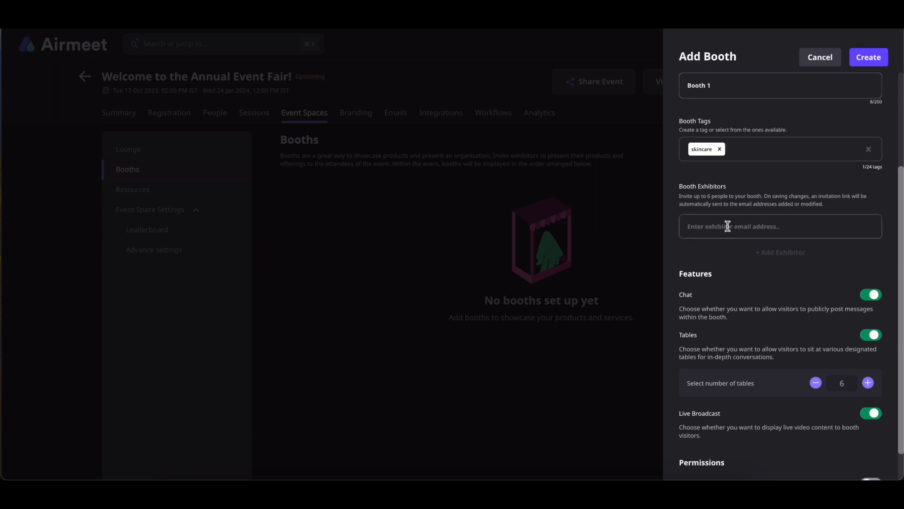
{"action": "key", "text": "ctrl+v"}
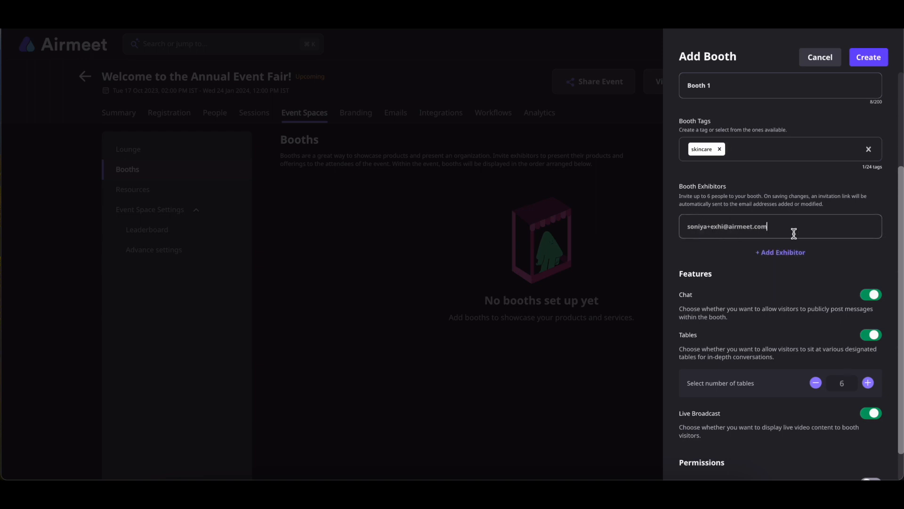
{"action": "left_click", "coordinate": [776, 254]}
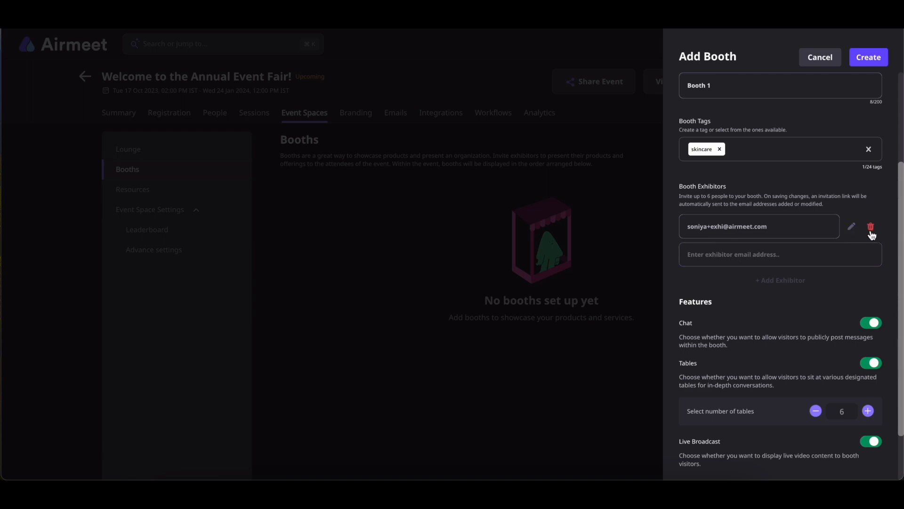
{"action": "scroll", "coordinate": [816, 275], "scroll_direction": "down", "scroll_amount": 2}
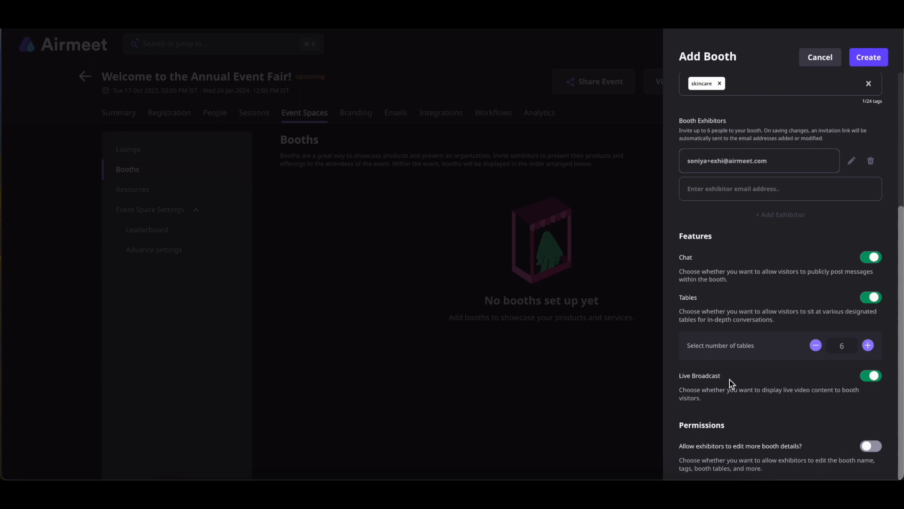
Keep booth chat and tables switched on and set the table count to 10.
{"action": "left_click", "coordinate": [873, 258]}
{"action": "left_click", "coordinate": [873, 298]}
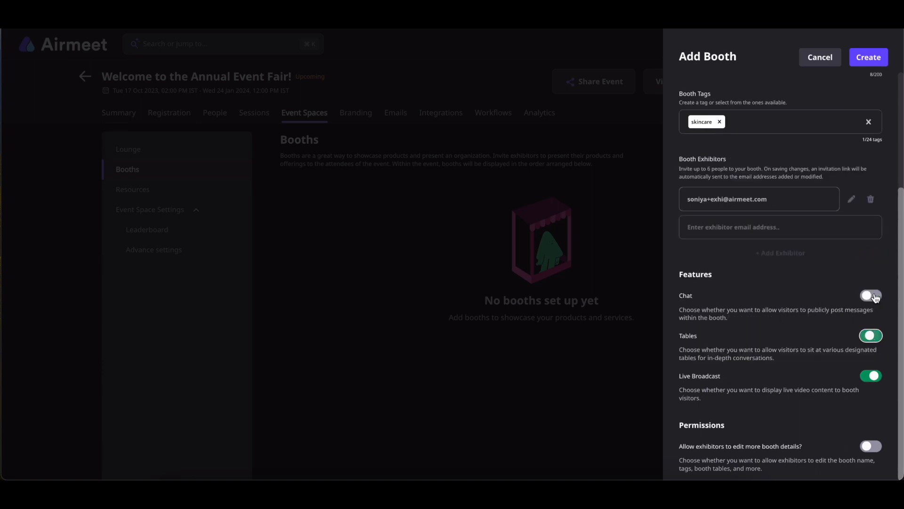
{"action": "left_click", "coordinate": [873, 377]}
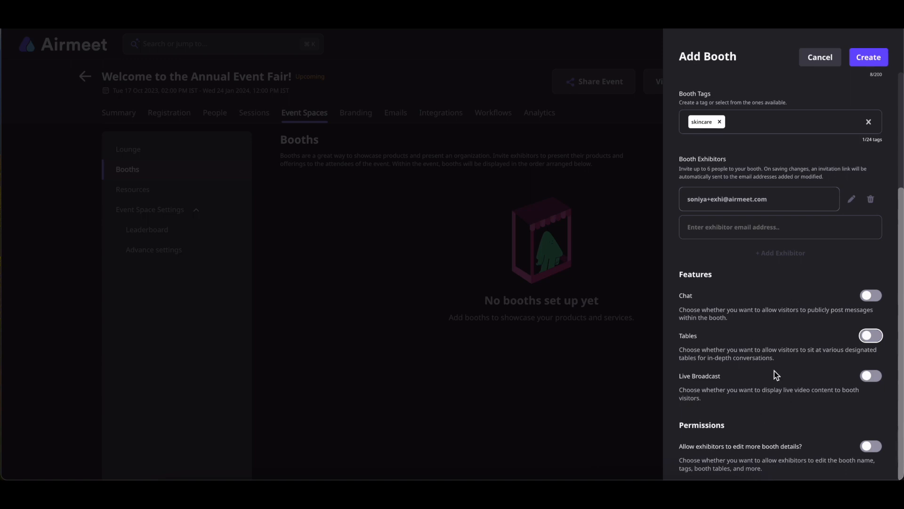
{"action": "left_click", "coordinate": [867, 335]}
{"action": "left_click", "coordinate": [868, 296]}
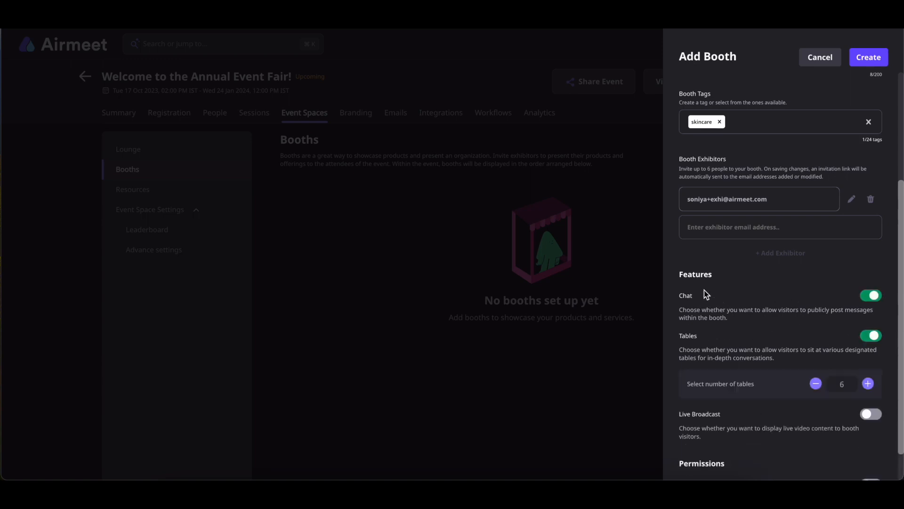
{"action": "scroll", "coordinate": [694, 301], "scroll_direction": "down", "scroll_amount": 1}
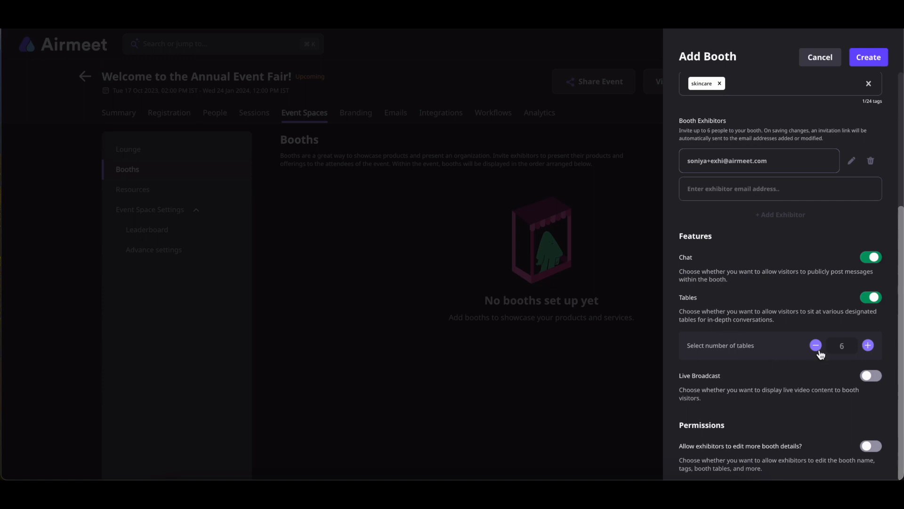
{"action": "left_click", "coordinate": [851, 346]}
{"action": "key", "text": "BackSpace"}
{"action": "type", "text": "10"}
Re-enable live broadcast, allow exhibitors to edit more booth details, and create the booth.
{"action": "left_click", "coordinate": [869, 376]}
{"action": "left_click", "coordinate": [759, 430]}
{"action": "left_click", "coordinate": [868, 452]}
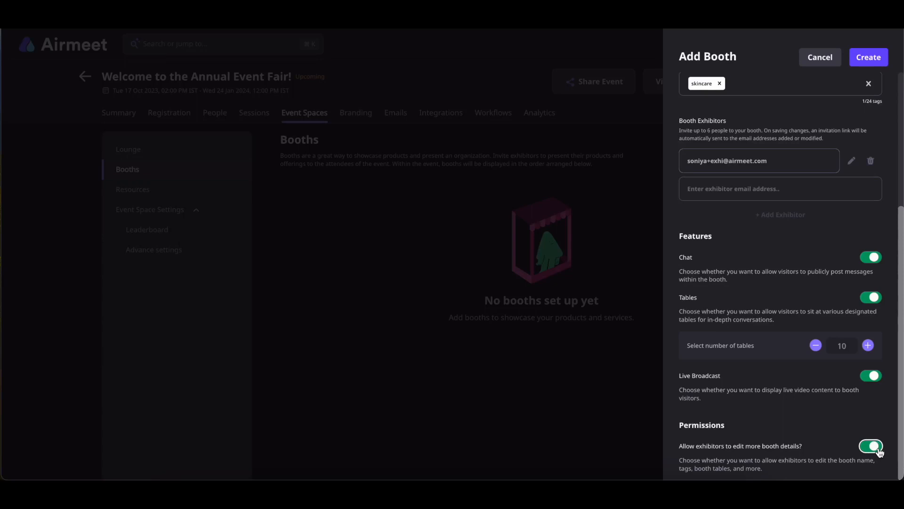
{"action": "left_click", "coordinate": [868, 57]}
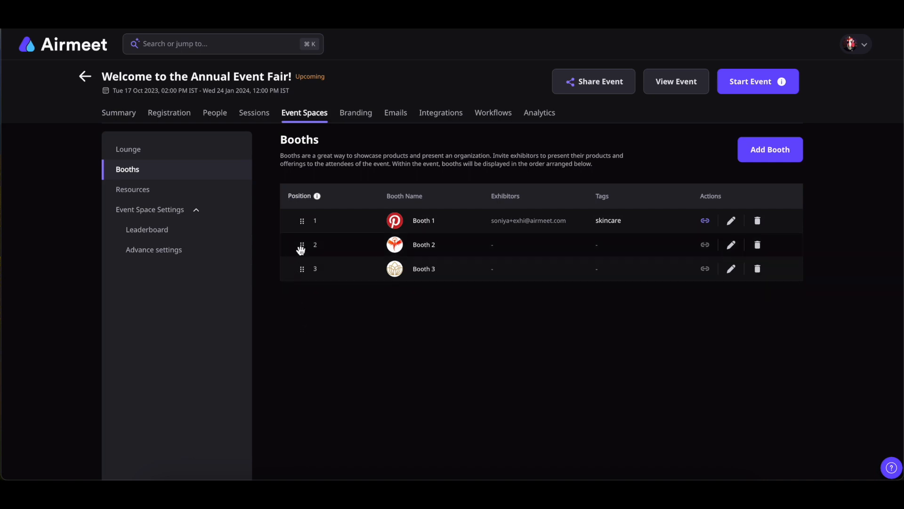
Drag Booth 2 above Booth 1, then check Booth 1's invited exhibitors.
{"action": "left_click_drag", "start_coordinate": [302, 244], "coordinate": [303, 219]}
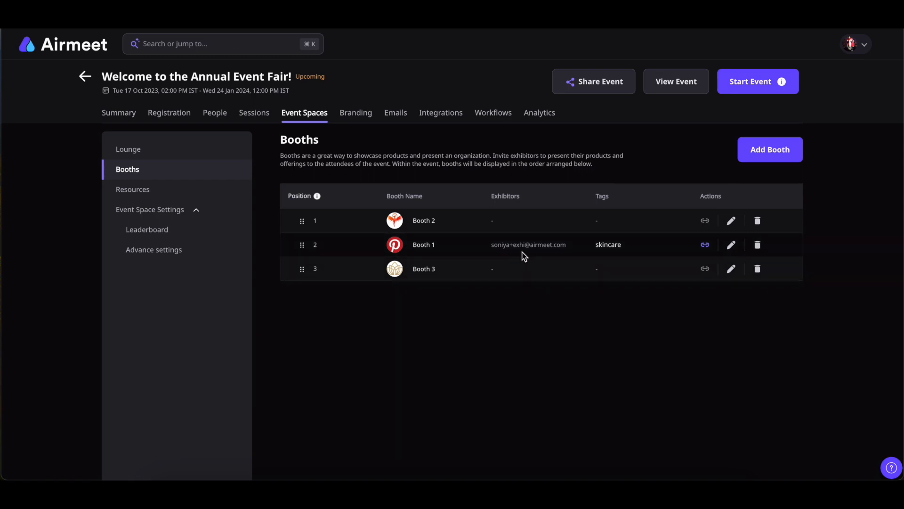
{"action": "left_click", "coordinate": [705, 246]}
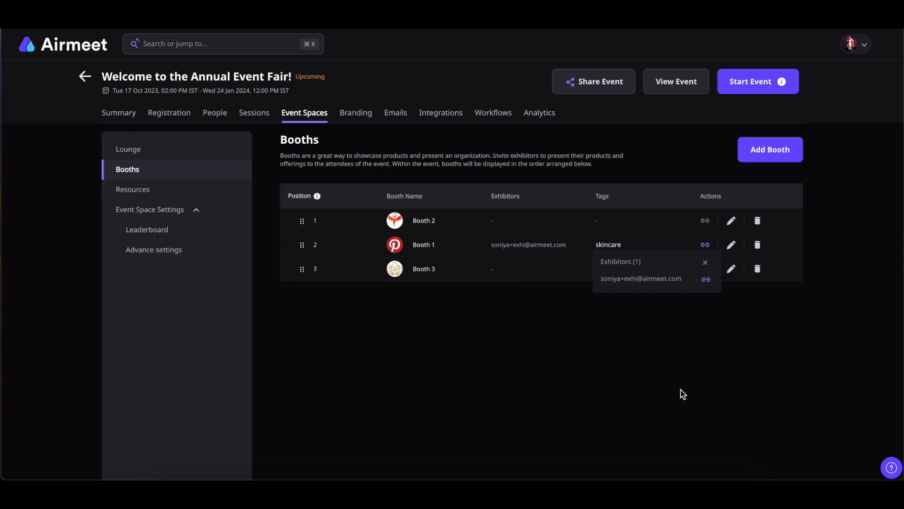
{"action": "left_click", "coordinate": [704, 262]}
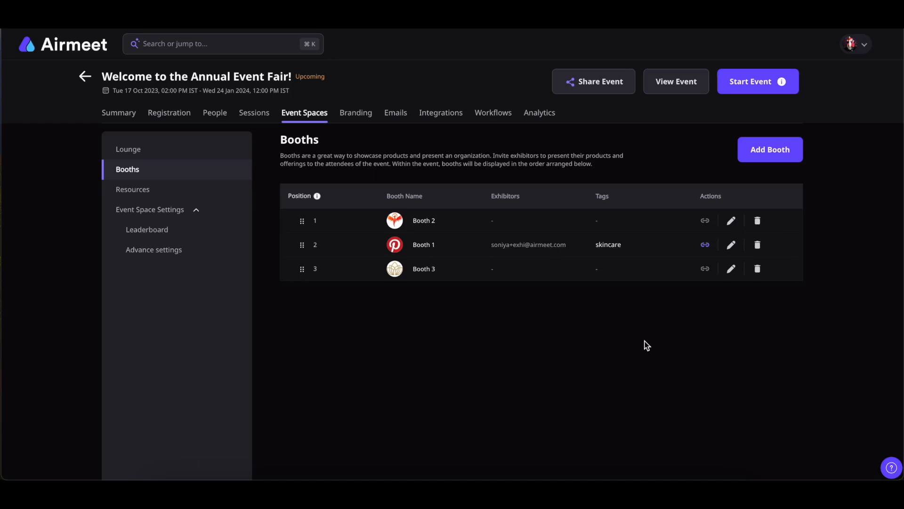
View Booth 1's page as attendees see it, review its tables, and open Edit Booth.
{"action": "left_click", "coordinate": [673, 84]}
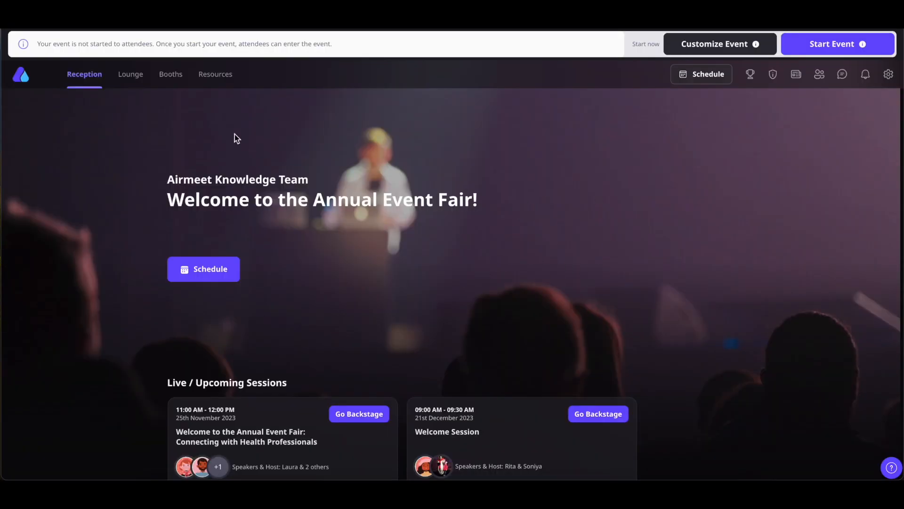
{"action": "left_click", "coordinate": [171, 76]}
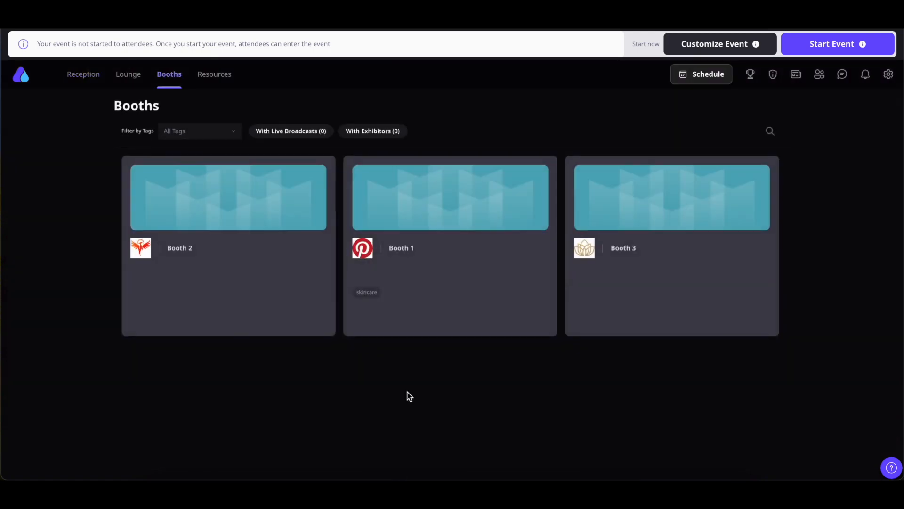
{"action": "left_click", "coordinate": [437, 220]}
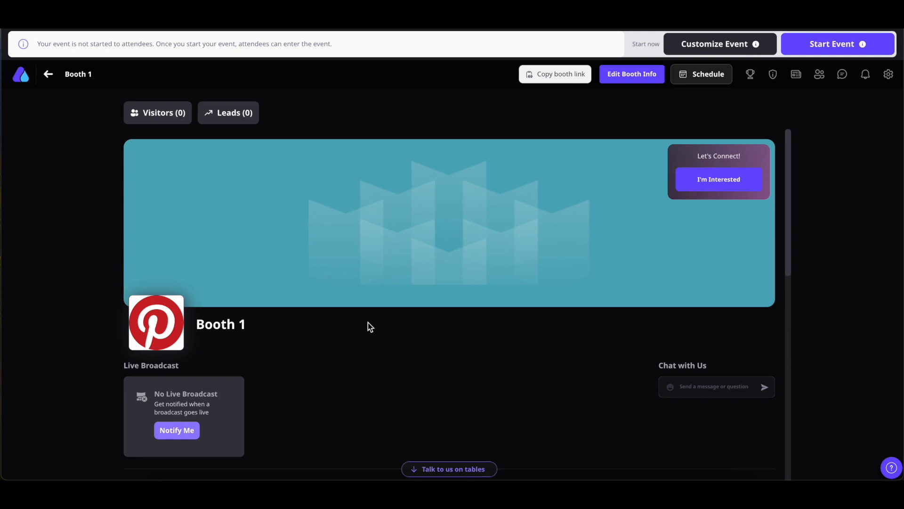
{"action": "scroll", "coordinate": [389, 380], "scroll_direction": "down", "scroll_amount": 10}
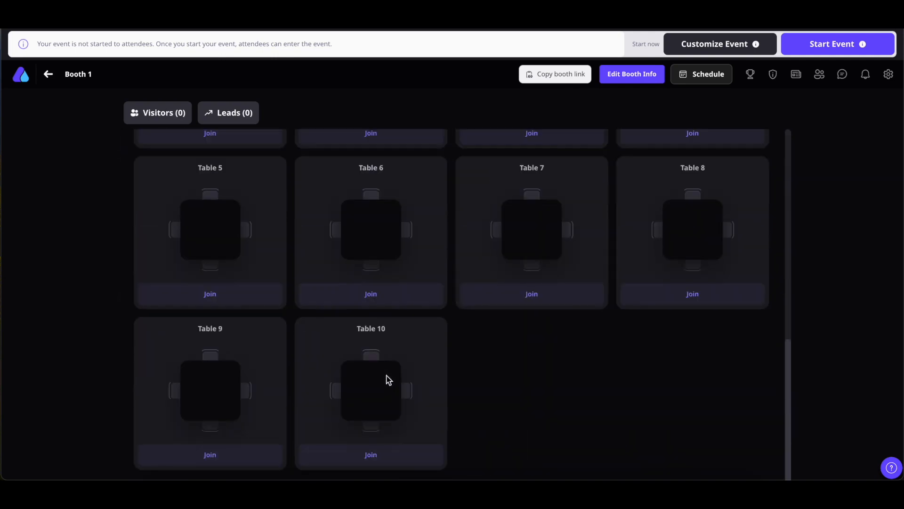
{"action": "scroll", "coordinate": [389, 379], "scroll_direction": "up", "scroll_amount": 10}
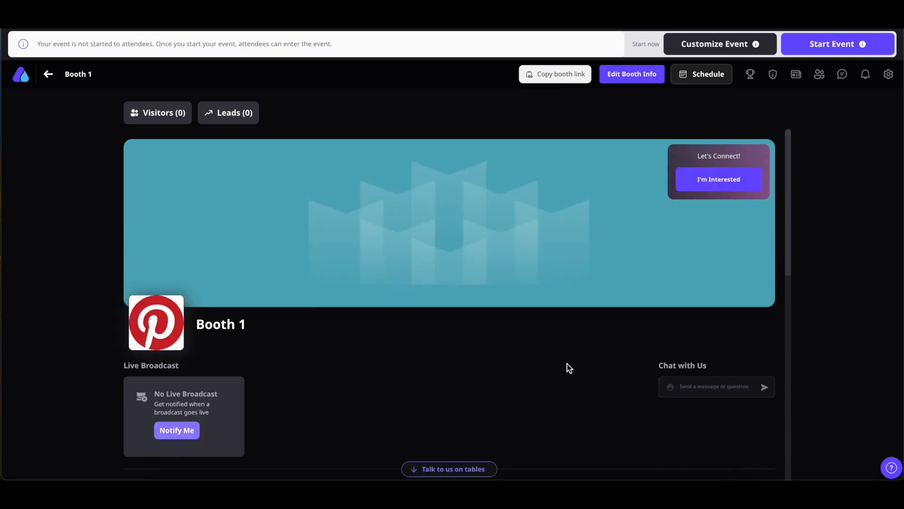
{"action": "left_click", "coordinate": [630, 79]}
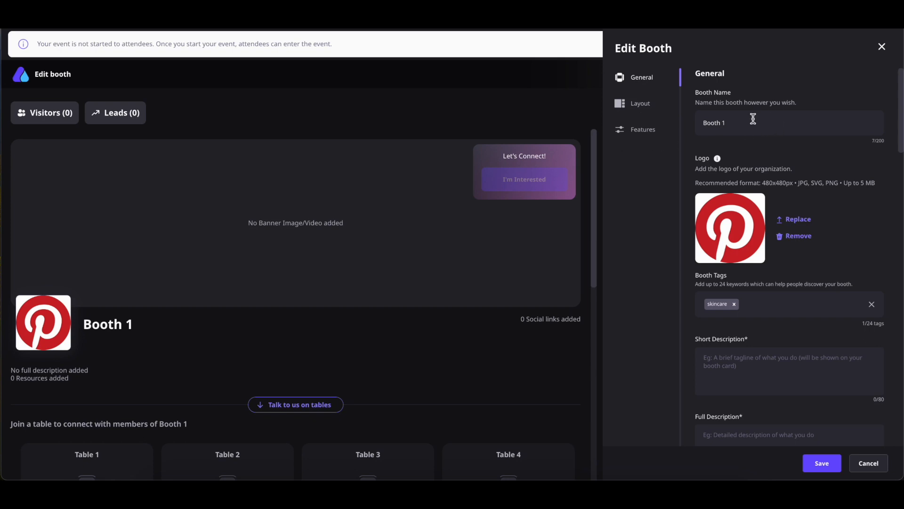
Name the first resource 'User Testimonials' and paste its Canva design link.
{"action": "scroll", "coordinate": [753, 118], "scroll_direction": "down", "scroll_amount": 1}
{"action": "scroll", "coordinate": [753, 119], "scroll_direction": "up", "scroll_amount": 1}
{"action": "scroll", "coordinate": [799, 247], "scroll_direction": "down", "scroll_amount": 3}
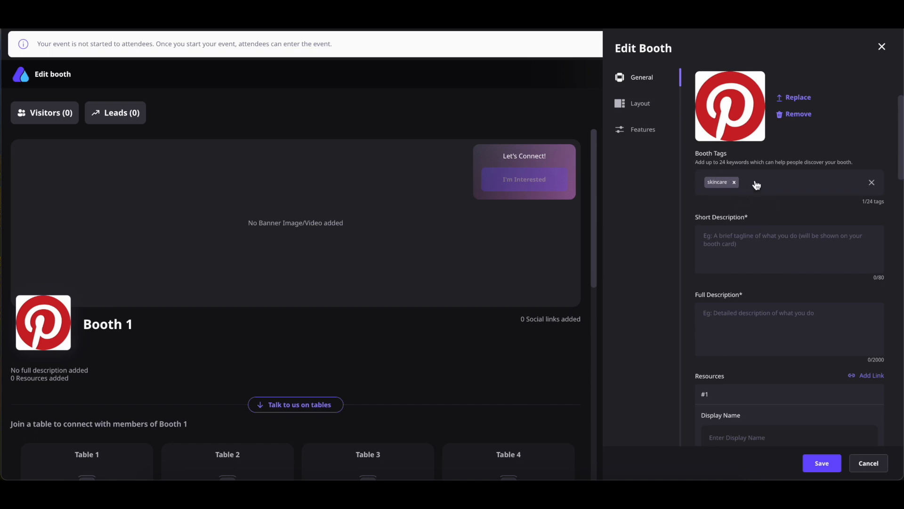
{"action": "scroll", "coordinate": [800, 188], "scroll_direction": "down", "scroll_amount": 2}
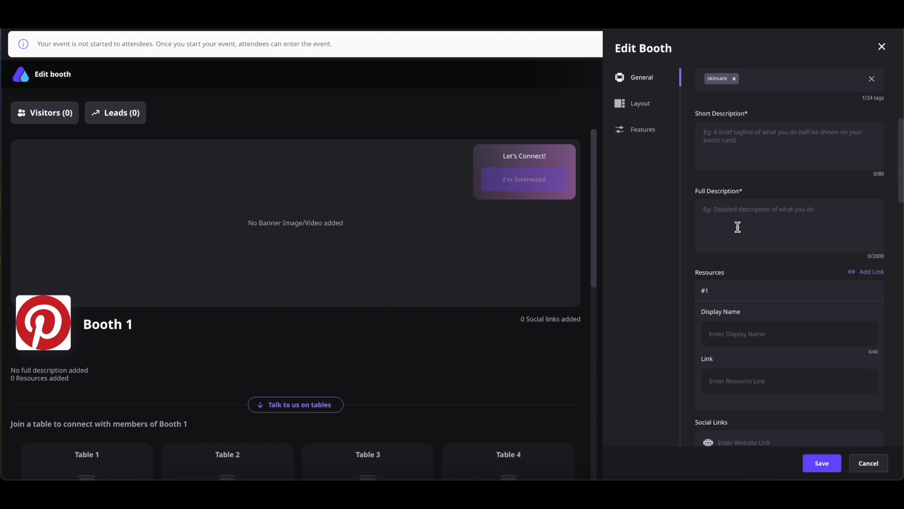
{"action": "scroll", "coordinate": [738, 227], "scroll_direction": "down", "scroll_amount": 3}
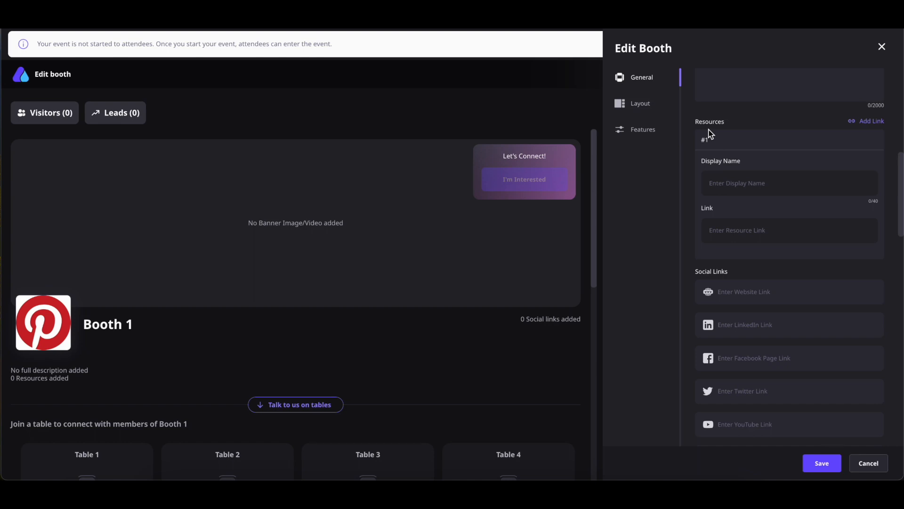
{"action": "left_click", "coordinate": [734, 183]}
{"action": "type", "text": "User Testimonials"}
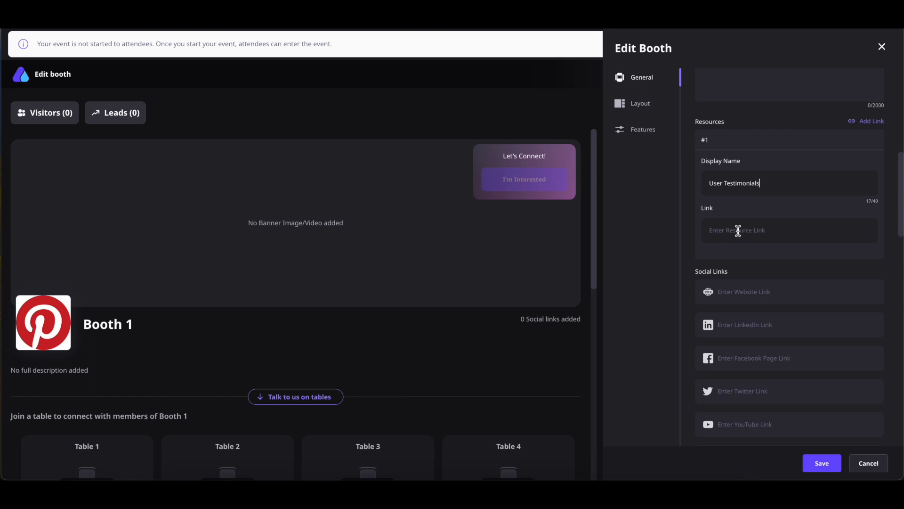
Add a second resource entry, then remove the empty one.
{"action": "scroll", "coordinate": [637, 330], "scroll_direction": "up", "scroll_amount": 1}
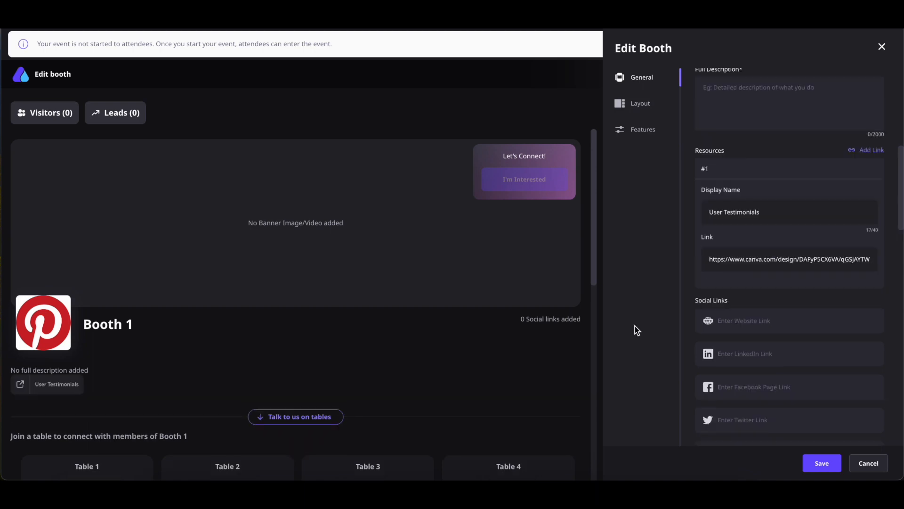
{"action": "left_click", "coordinate": [870, 151]}
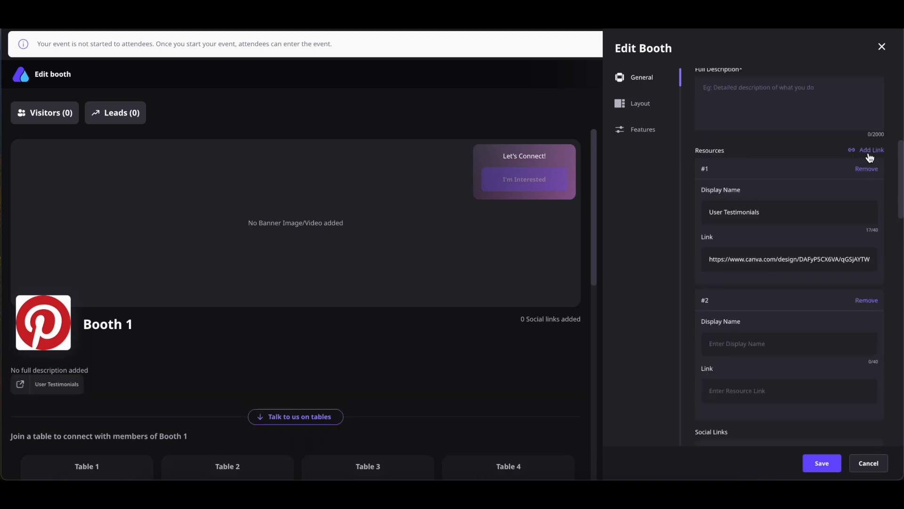
{"action": "scroll", "coordinate": [791, 235], "scroll_direction": "down", "scroll_amount": 3}
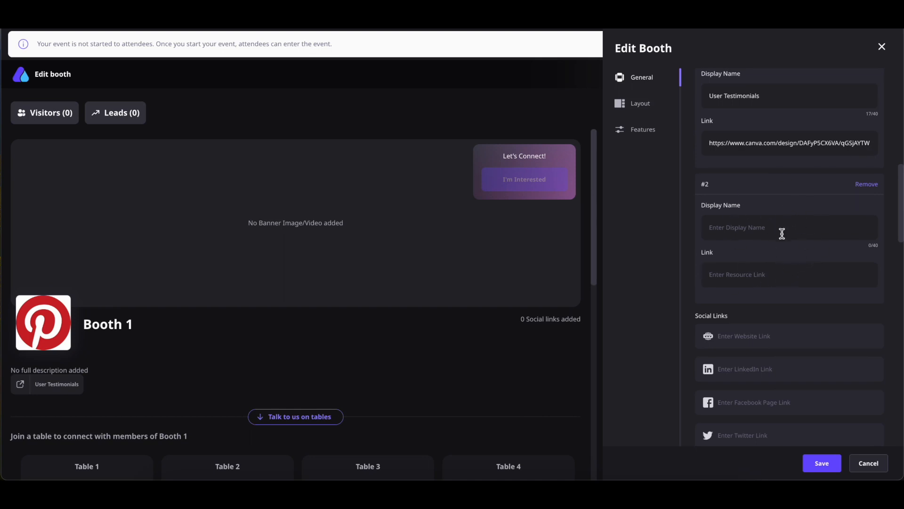
{"action": "left_click", "coordinate": [864, 185]}
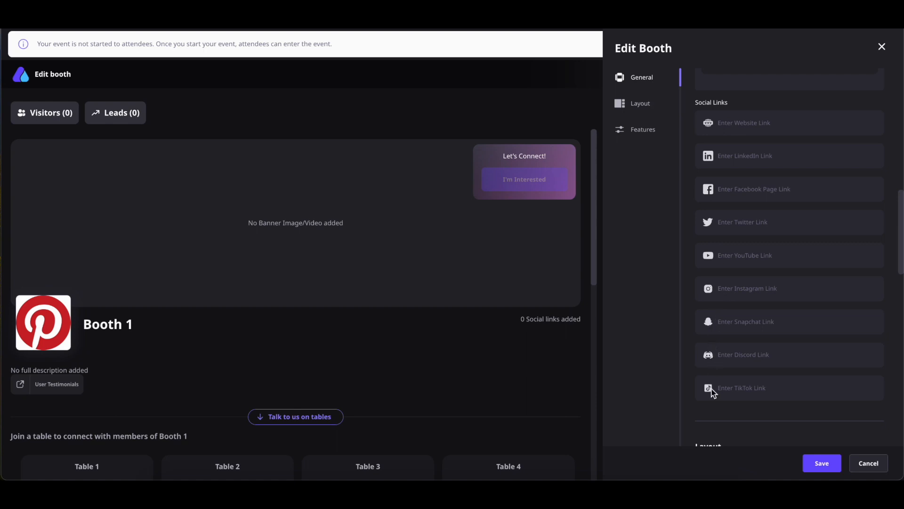
Paste the booth's LinkedIn and Facebook URLs into their Social Links fields.
{"action": "left_click", "coordinate": [724, 159]}
{"action": "type", "text": "https://www.linkedin.com/"}
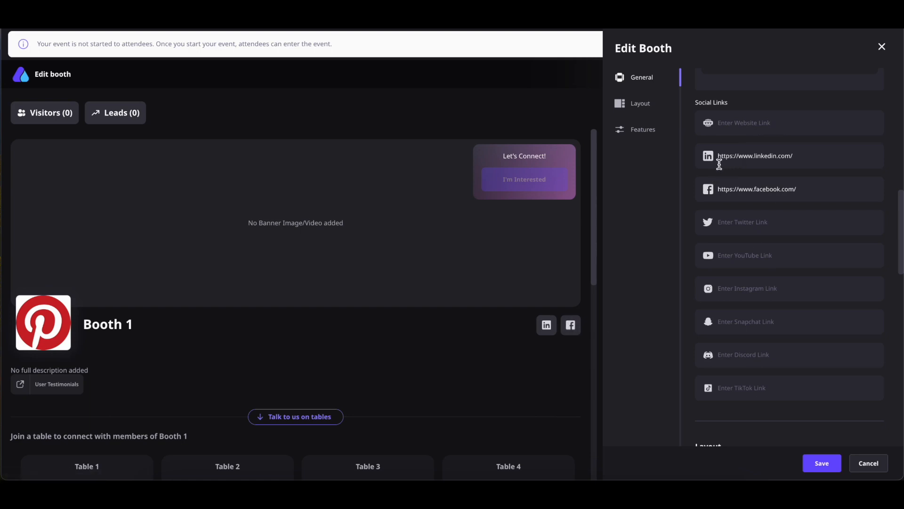
{"action": "scroll", "coordinate": [749, 186], "scroll_direction": "down", "scroll_amount": 5}
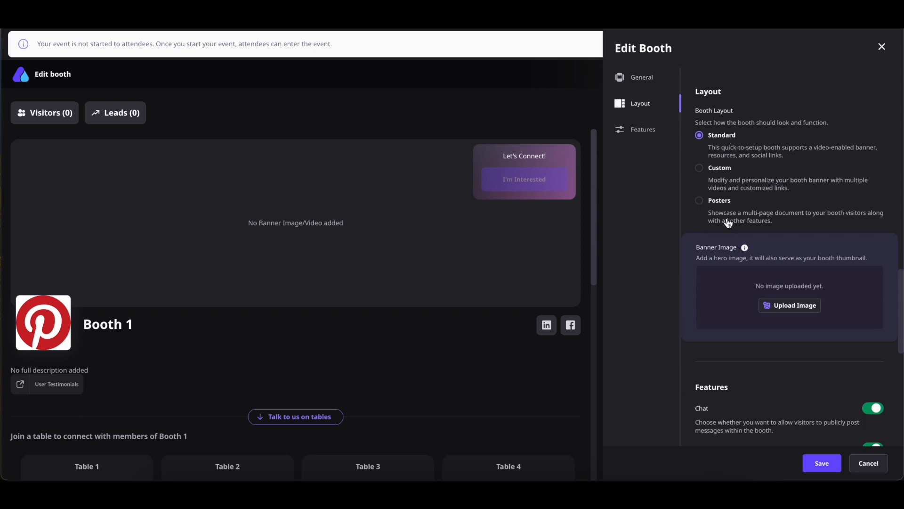
Upload the 'Bloom Where You Are Planted' banner at 0% zoom and apply it.
{"action": "scroll", "coordinate": [743, 136], "scroll_direction": "down", "scroll_amount": 1}
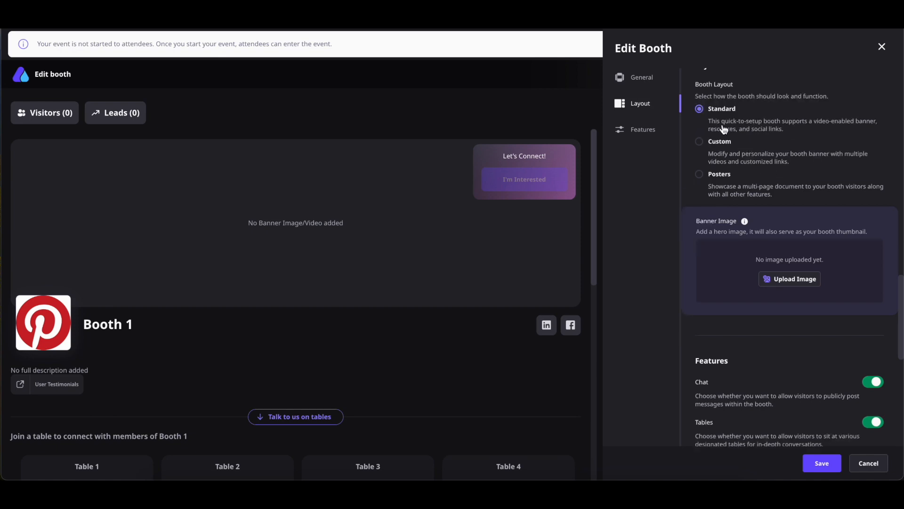
{"action": "scroll", "coordinate": [801, 216], "scroll_direction": "up", "scroll_amount": 1}
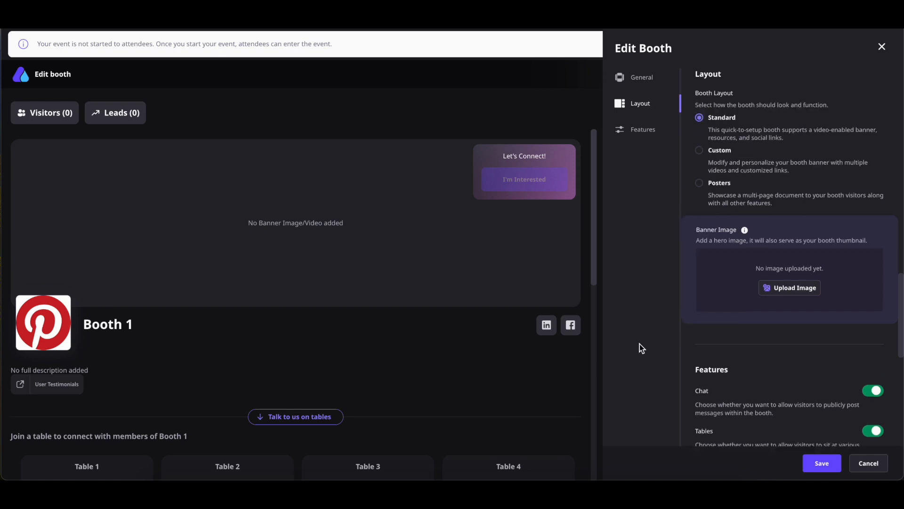
{"action": "left_click", "coordinate": [782, 297]}
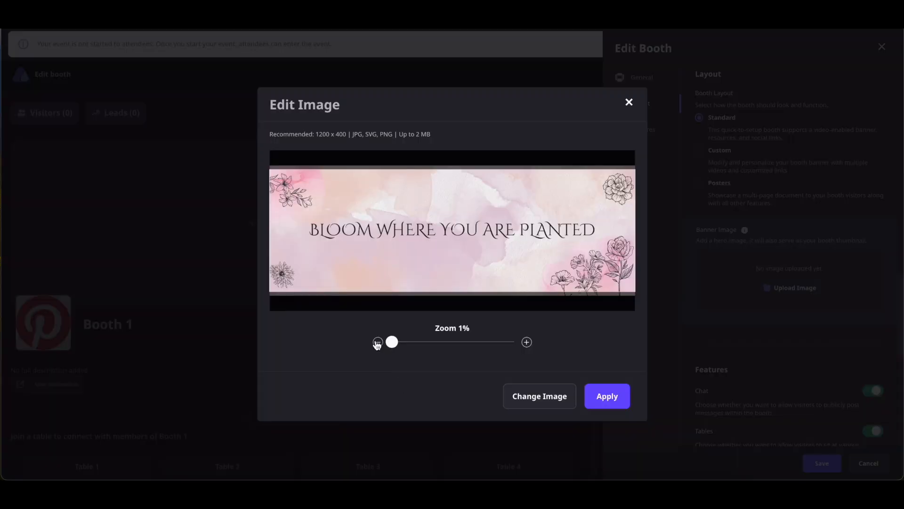
{"action": "left_click", "coordinate": [530, 341]}
{"action": "left_click", "coordinate": [377, 345]}
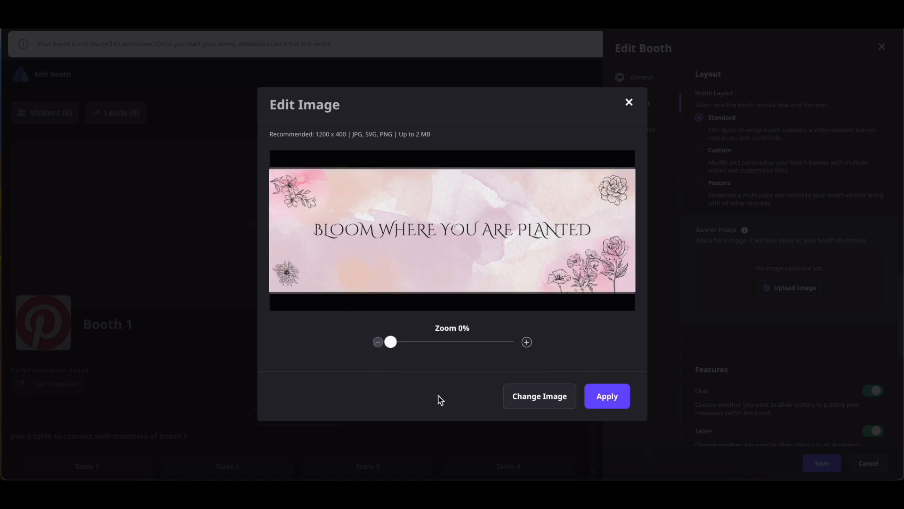
{"action": "left_click", "coordinate": [607, 397]}
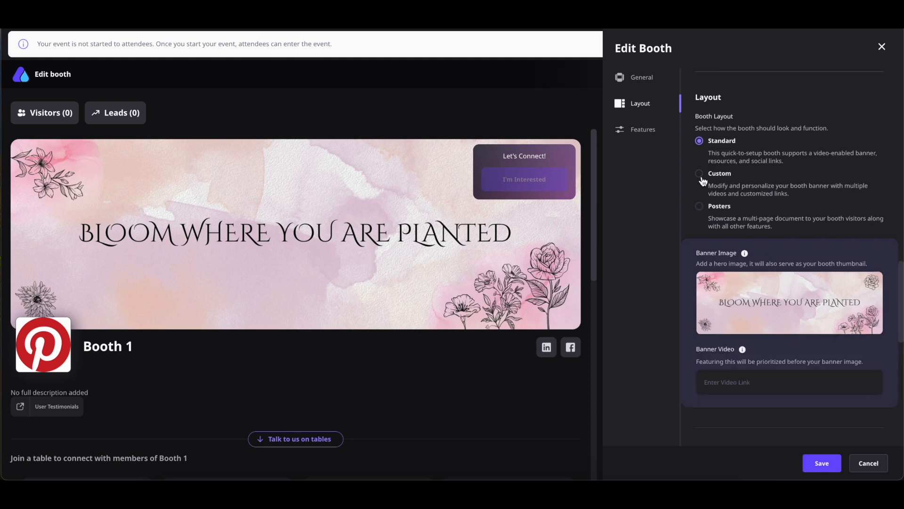
Switch the booth to the Custom layout with the gradient Goodies/Register banner and open the banner designer.
{"action": "left_click", "coordinate": [699, 174]}
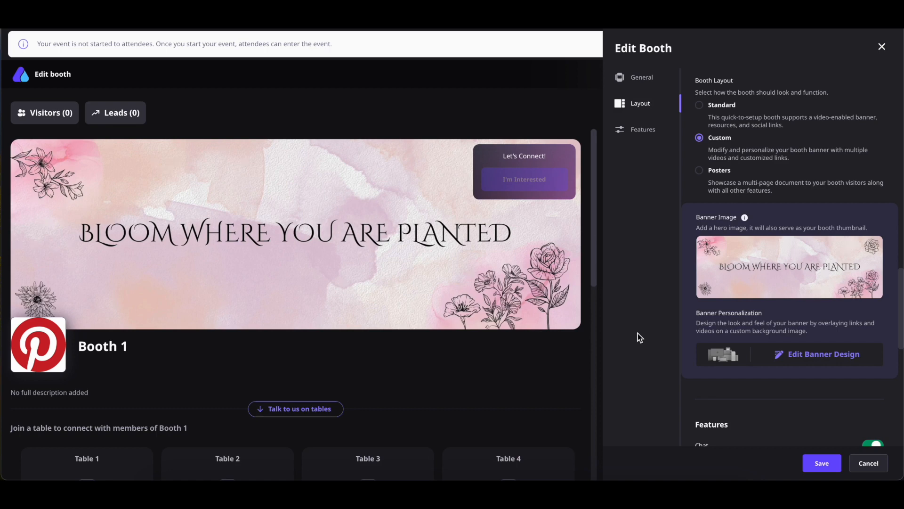
{"action": "mouse_move", "coordinate": [748, 263]}
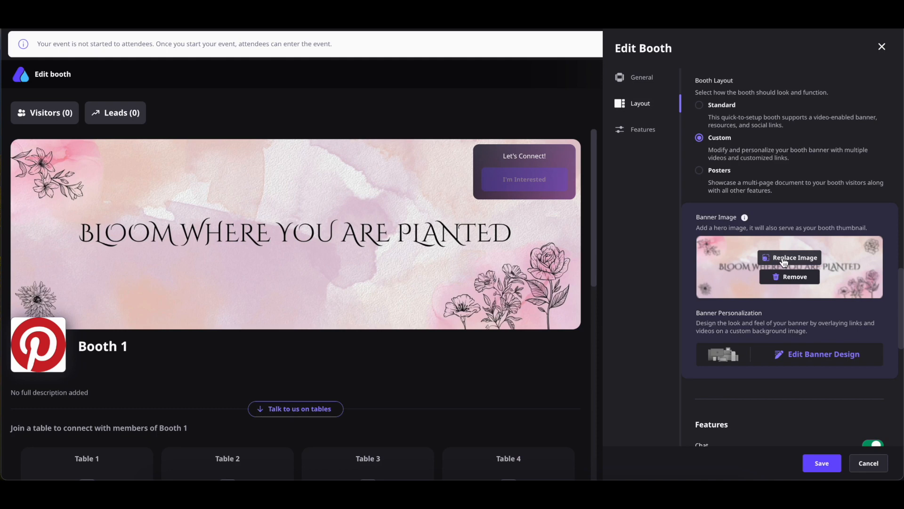
{"action": "left_click", "coordinate": [783, 262]}
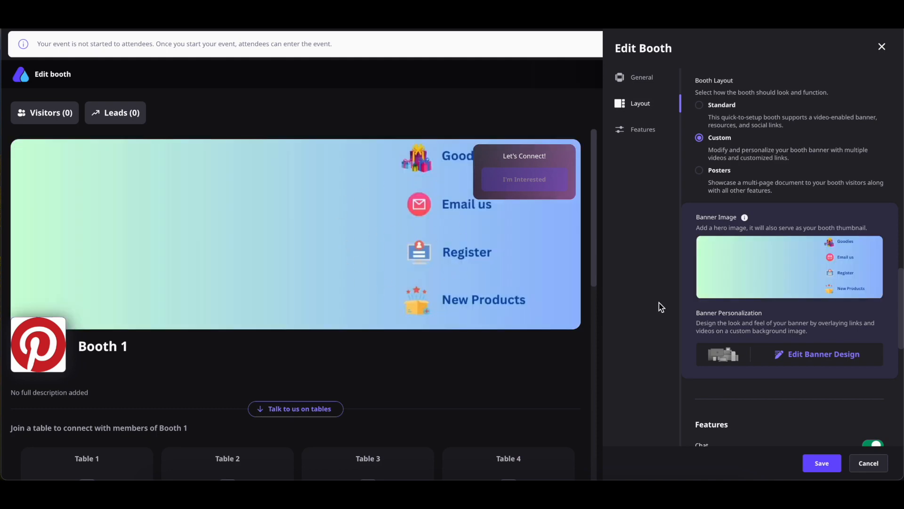
{"action": "left_click", "coordinate": [825, 359]}
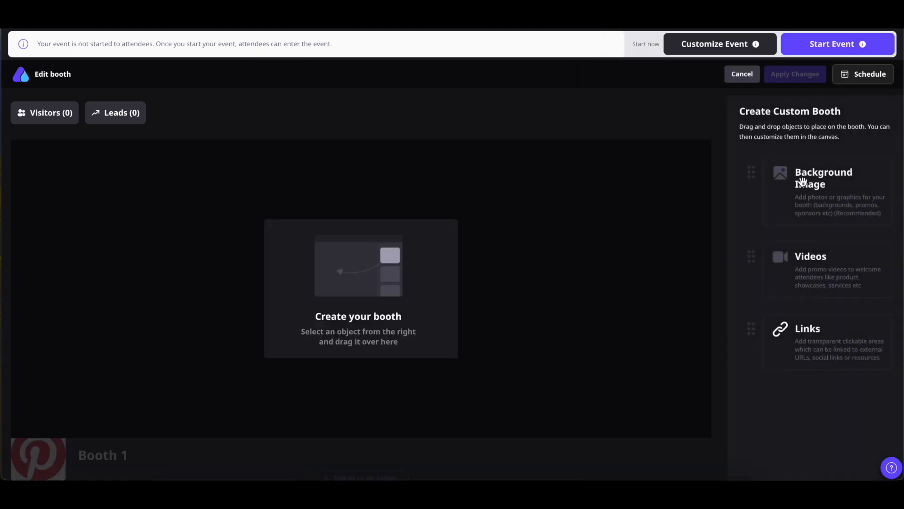
Upload the gradient links image as the canvas background and place a video element on the canvas.
{"action": "left_click_drag", "start_coordinate": [802, 182], "coordinate": [346, 257]}
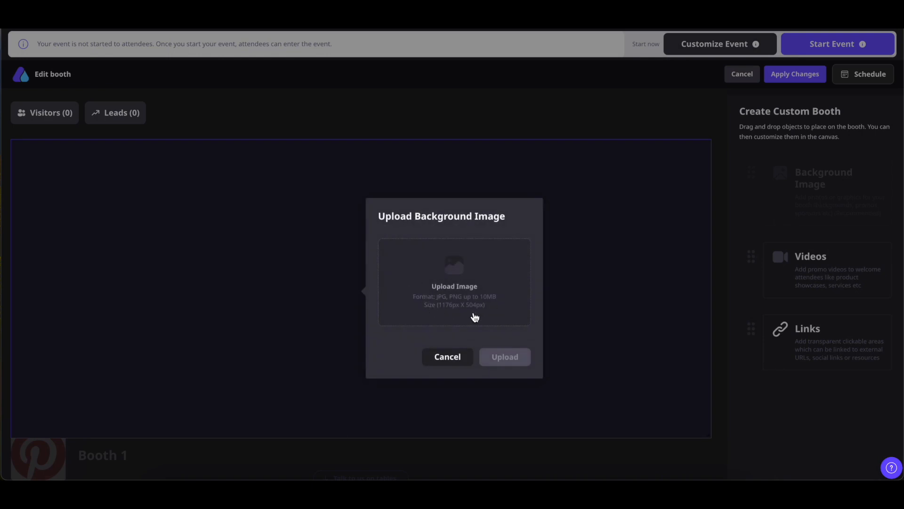
{"action": "left_click", "coordinate": [458, 309]}
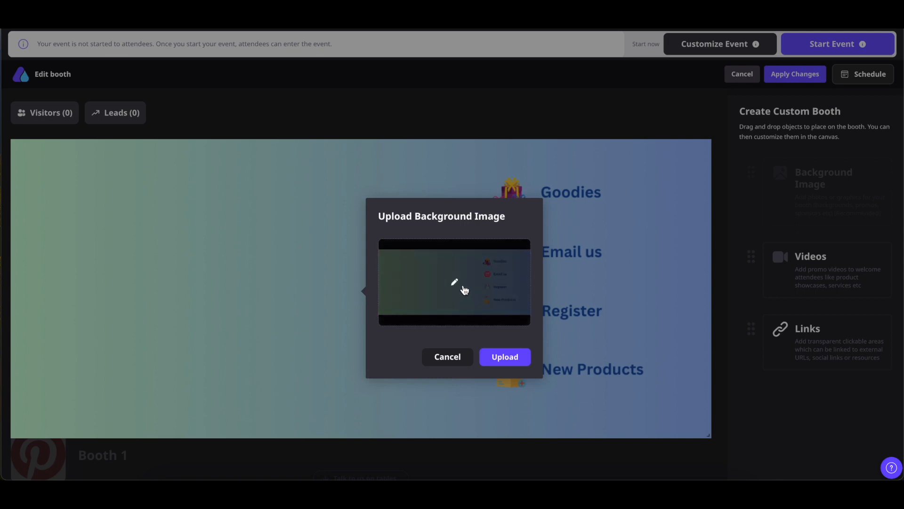
{"action": "left_click", "coordinate": [513, 362]}
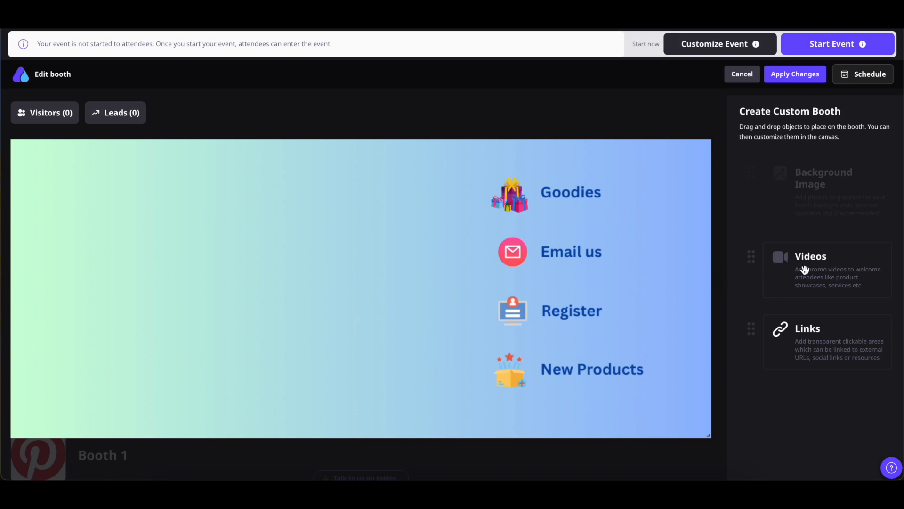
{"action": "left_click_drag", "start_coordinate": [805, 269], "coordinate": [183, 234]}
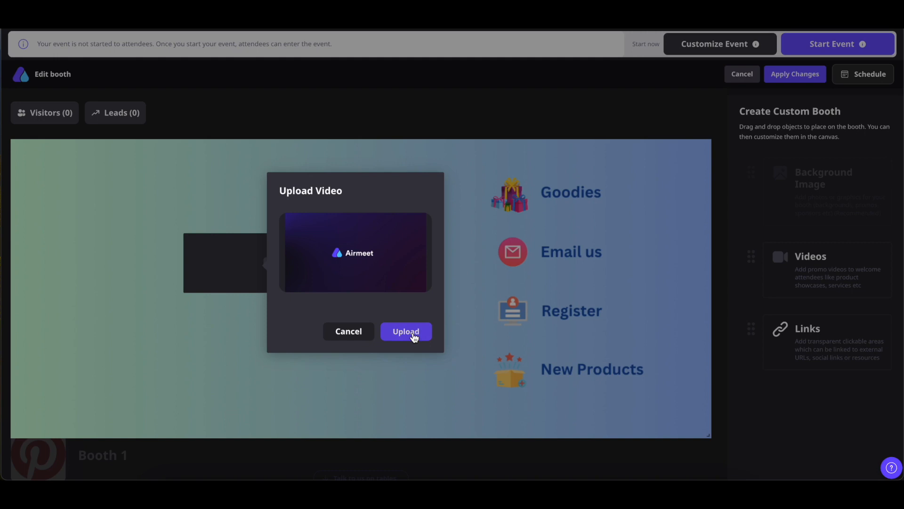
Upload the Airmeet promo video, enlarge it, and shift it left on the banner.
{"action": "left_click", "coordinate": [414, 335]}
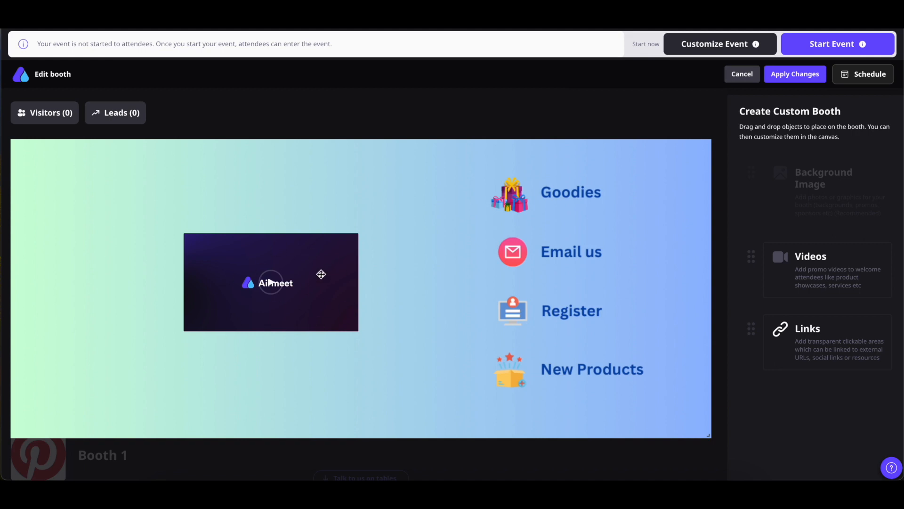
{"action": "left_click", "coordinate": [319, 259]}
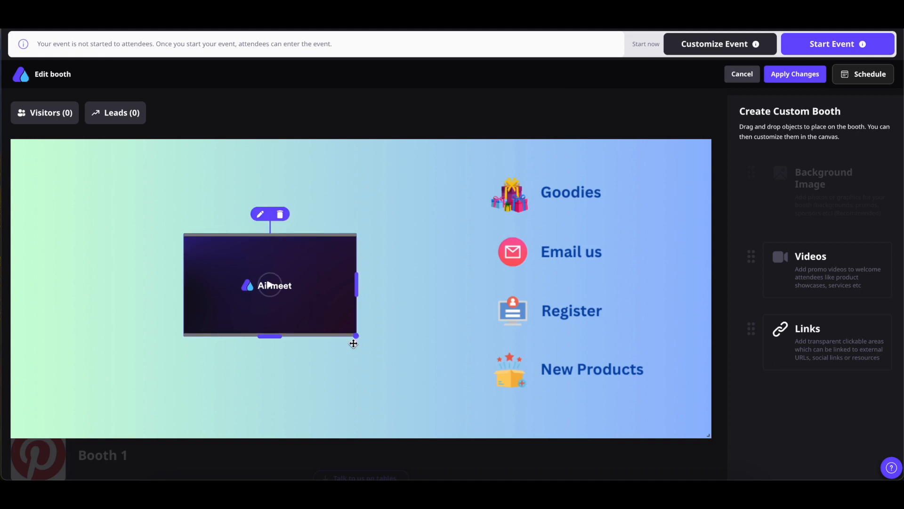
{"action": "left_click_drag", "start_coordinate": [357, 336], "coordinate": [450, 390]}
{"action": "left_click_drag", "start_coordinate": [237, 288], "coordinate": [231, 263]}
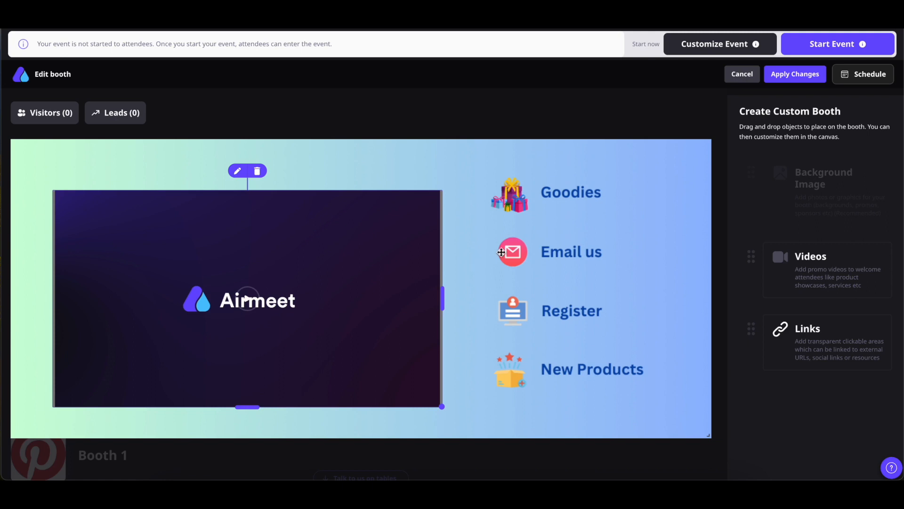
{"action": "left_click", "coordinate": [506, 294]}
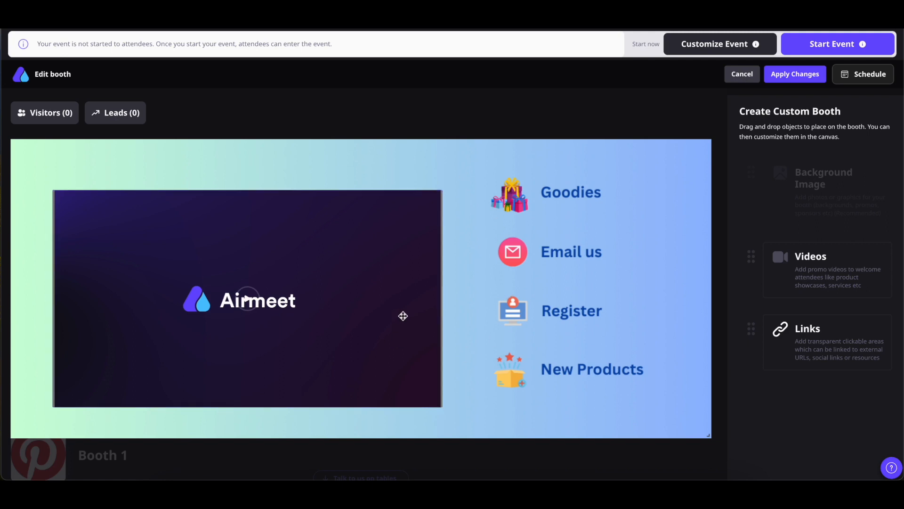
{"action": "left_click", "coordinate": [810, 341]}
Add a 'Goodies' link area with the pasted document URL, sized to fit over Goodies.
{"action": "left_click_drag", "start_coordinate": [830, 348], "coordinate": [531, 179]}
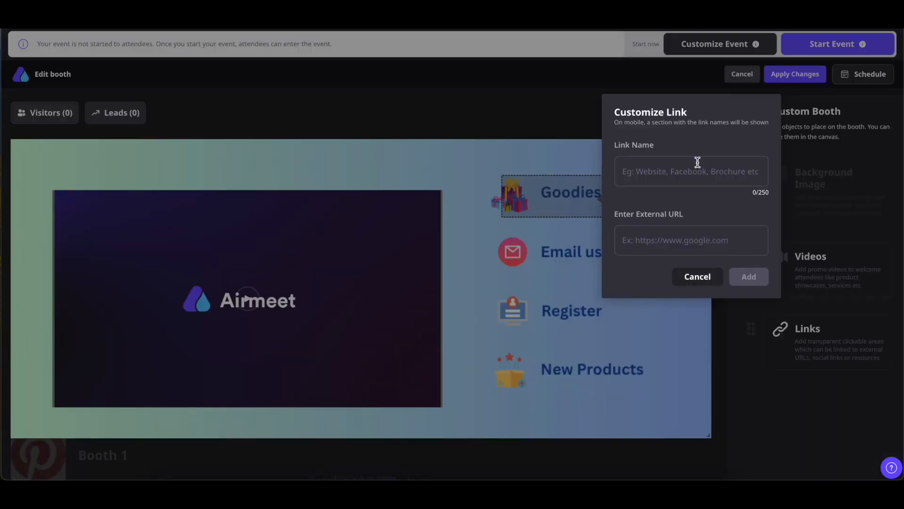
{"action": "left_click", "coordinate": [658, 169]}
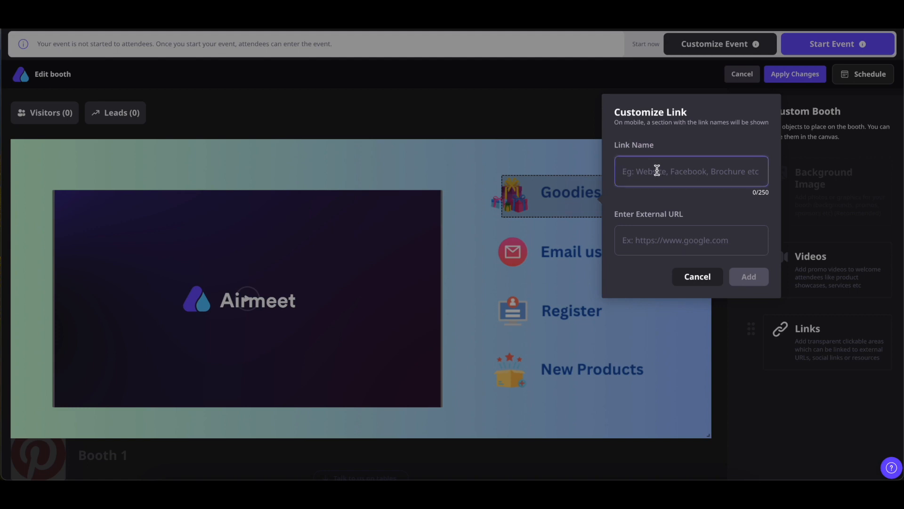
{"action": "type", "text": "Goodies"}
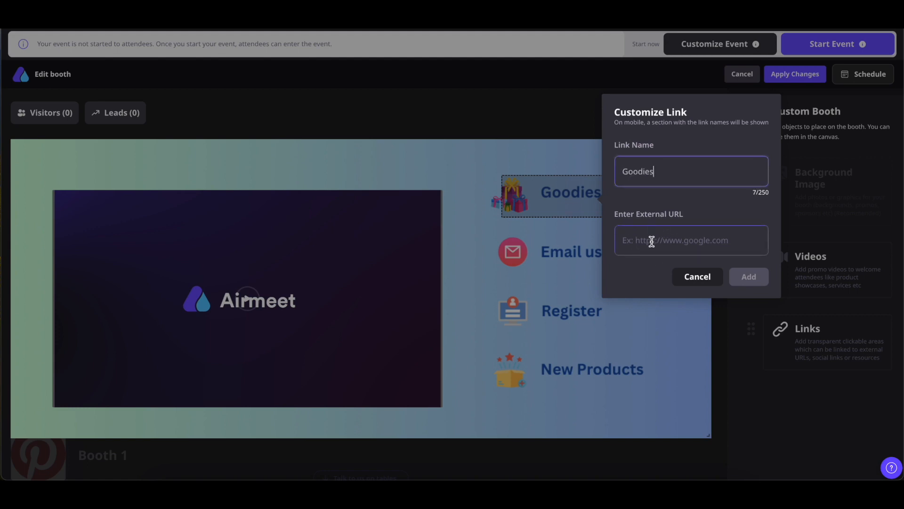
{"action": "left_click", "coordinate": [651, 241]}
{"action": "key", "text": "ctrl+v"}
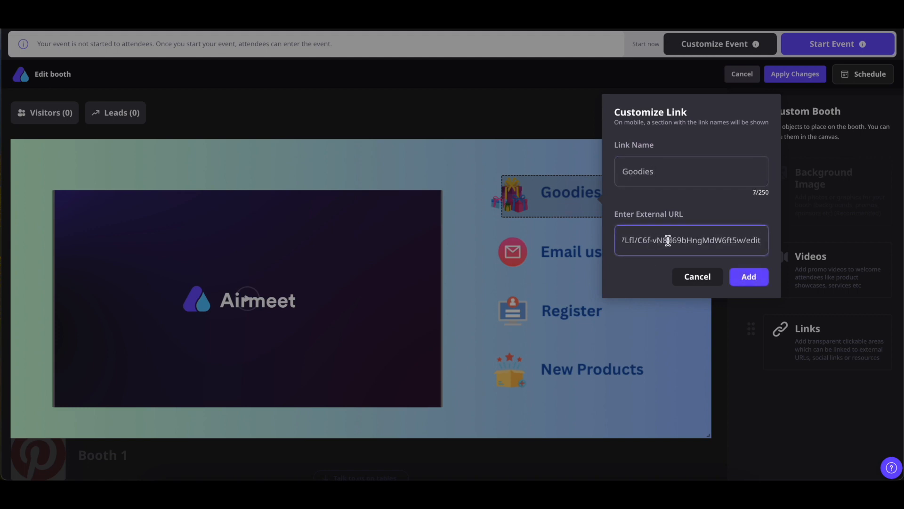
{"action": "left_click", "coordinate": [756, 278]}
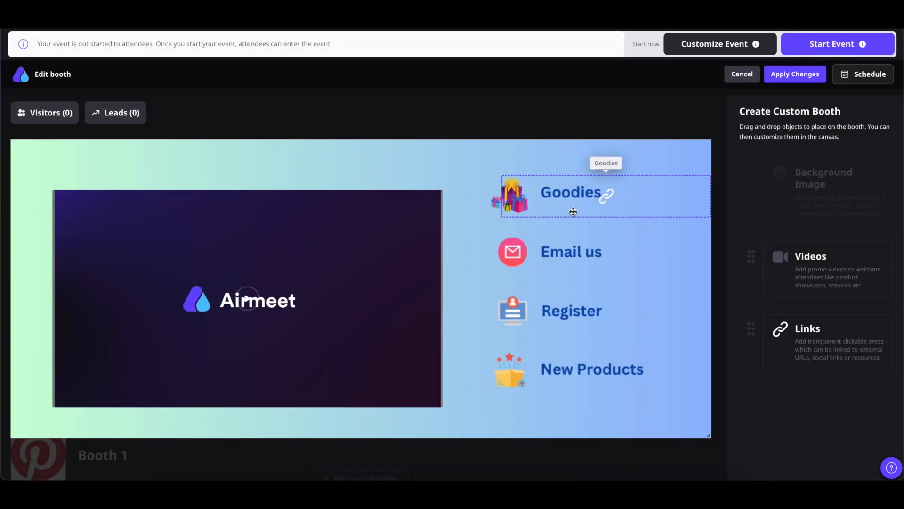
{"action": "left_click_drag", "start_coordinate": [559, 207], "coordinate": [530, 209]}
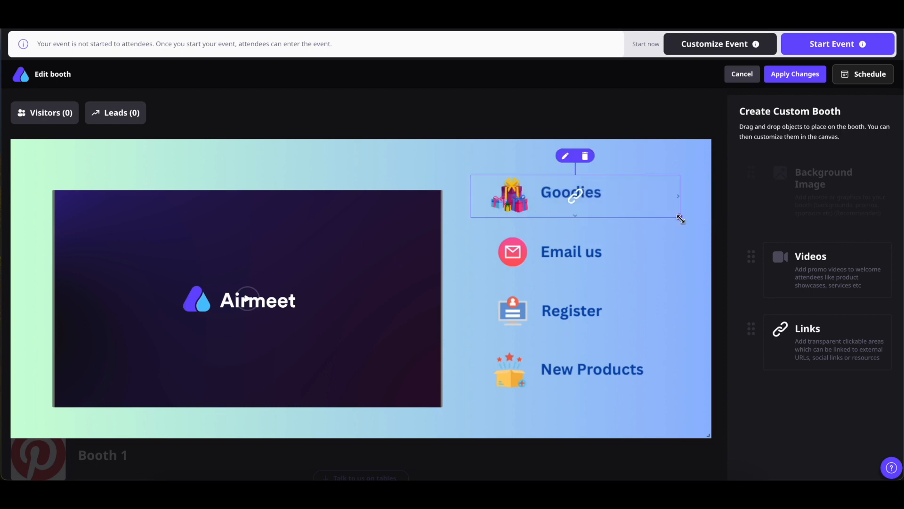
{"action": "left_click_drag", "start_coordinate": [679, 216], "coordinate": [615, 217]}
{"action": "left_click", "coordinate": [646, 257]}
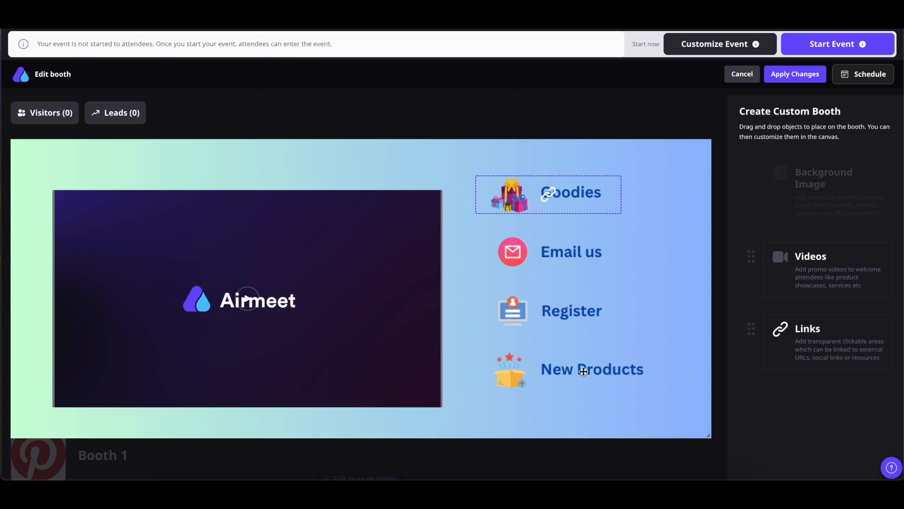
Add link areas over Email us, Register and New Products, then apply the banner design.
{"action": "left_click_drag", "start_coordinate": [830, 349], "coordinate": [677, 323]}
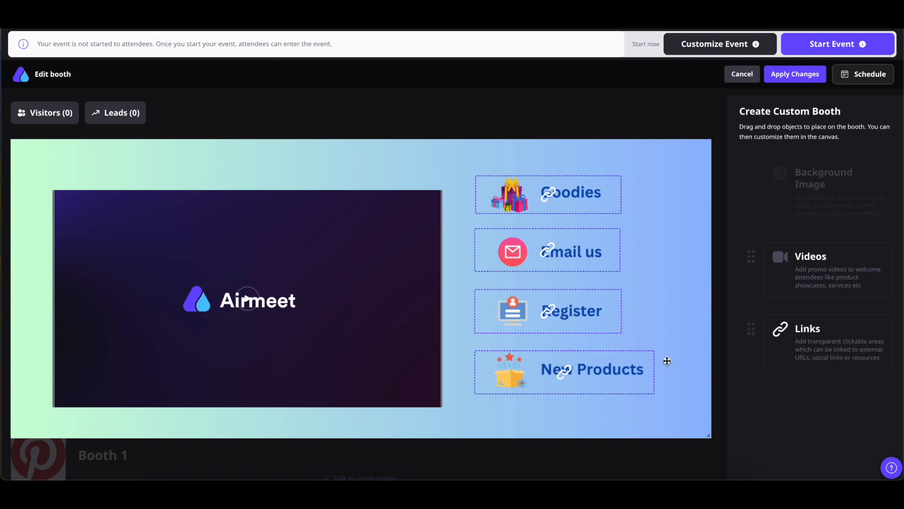
{"action": "left_click", "coordinate": [678, 320]}
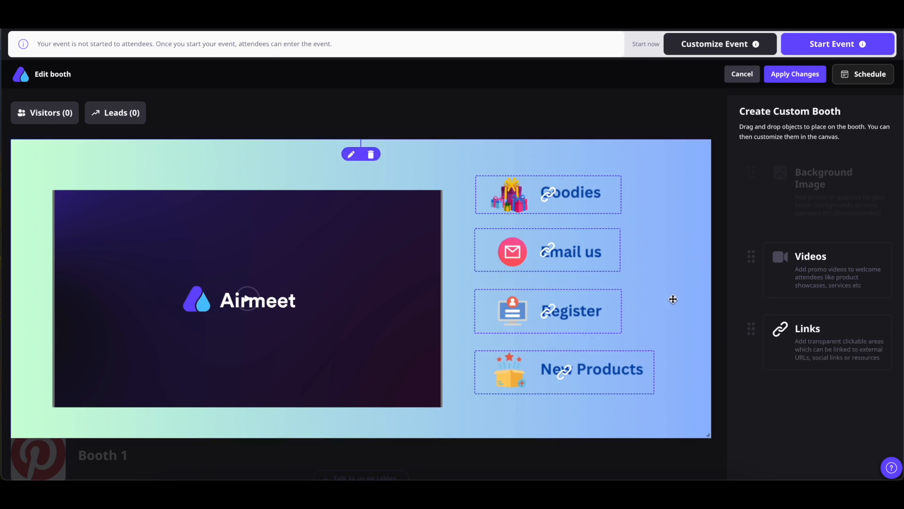
{"action": "left_click", "coordinate": [602, 200]}
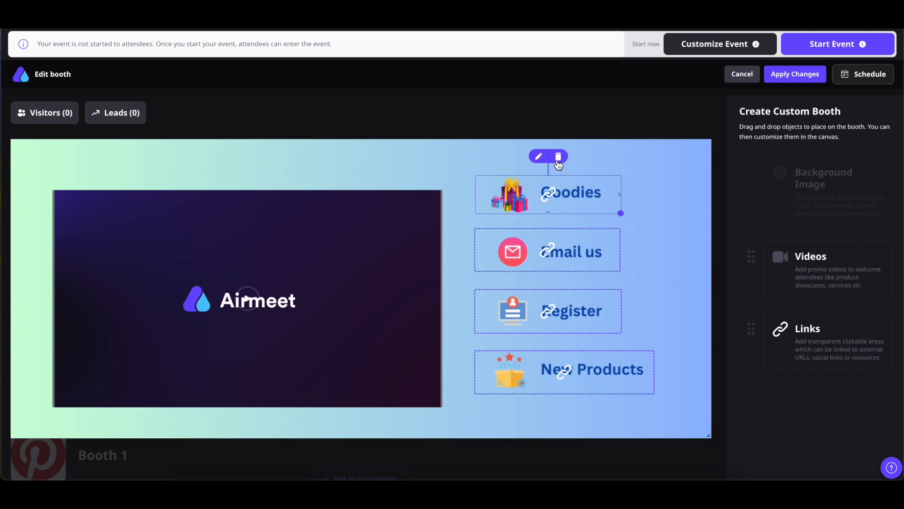
{"action": "left_click", "coordinate": [641, 205]}
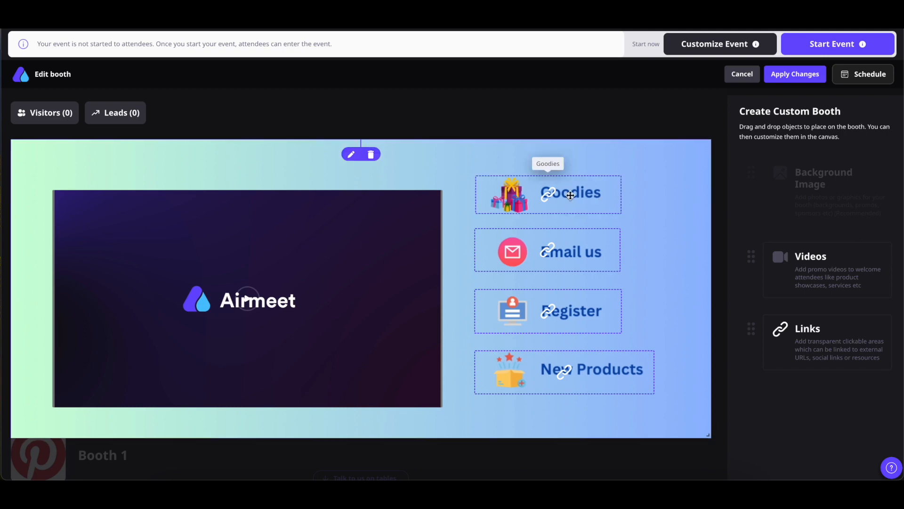
{"action": "left_click", "coordinate": [796, 74]}
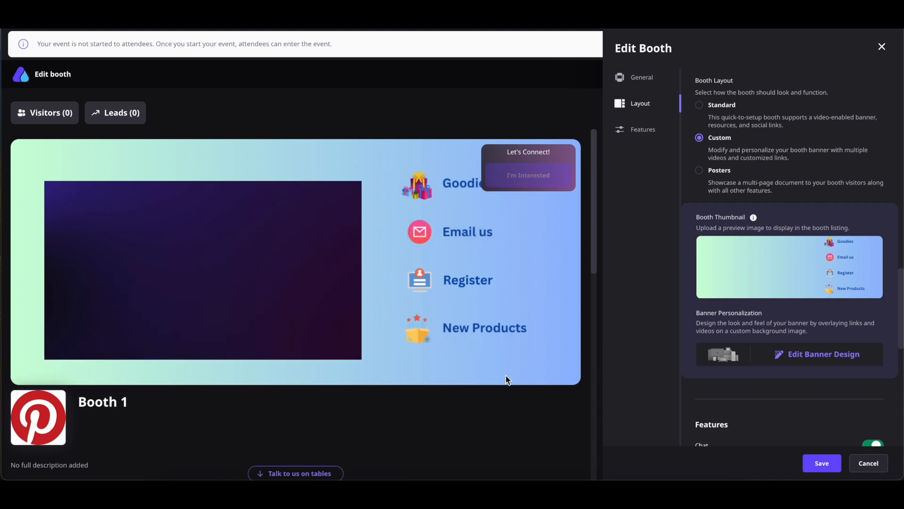
Switch Booth 1 to the Posters layout and upload Event Resource.pdf as its poster document.
{"action": "left_click", "coordinate": [700, 171]}
{"action": "scroll", "coordinate": [759, 259], "scroll_direction": "down", "scroll_amount": 1}
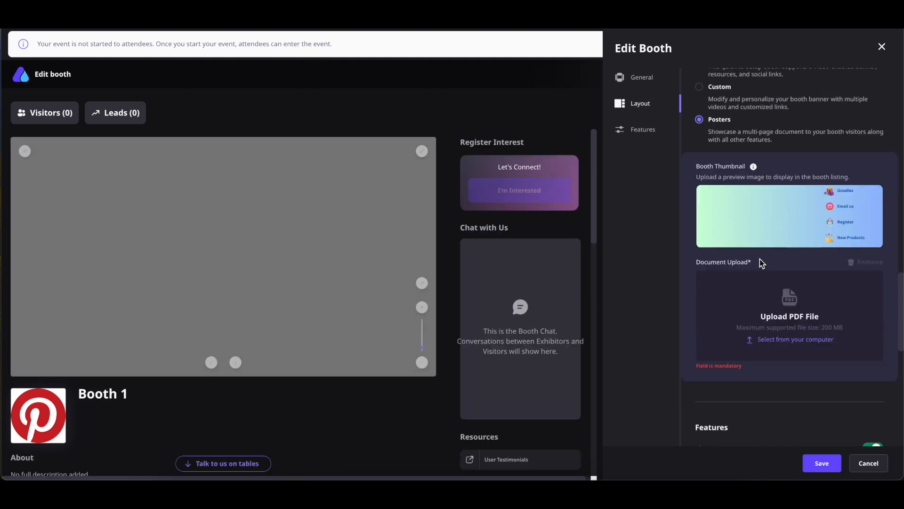
{"action": "left_click", "coordinate": [786, 339]}
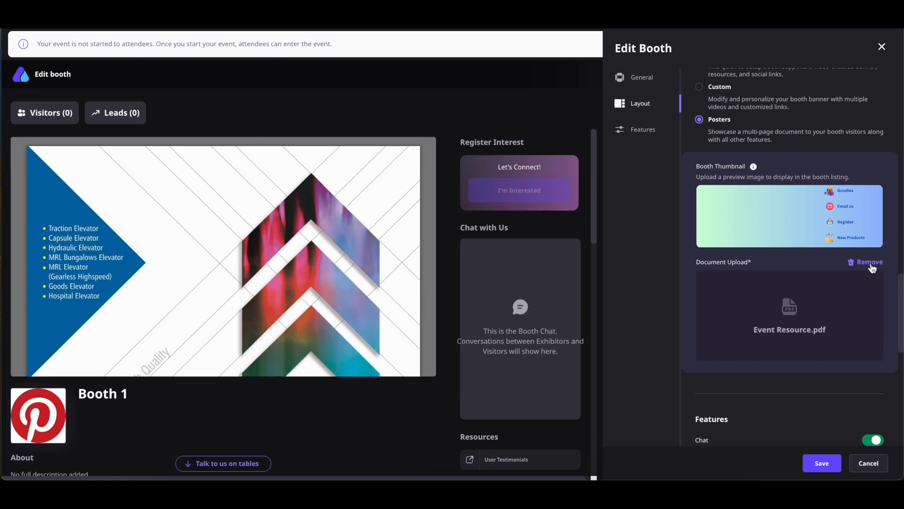
{"action": "scroll", "coordinate": [774, 223], "scroll_direction": "up", "scroll_amount": 1}
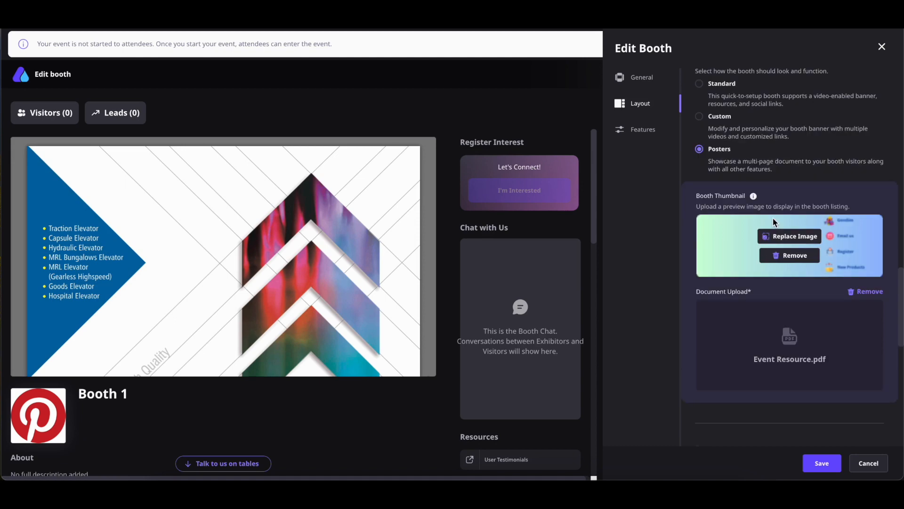
{"action": "scroll", "coordinate": [775, 222], "scroll_direction": "down", "scroll_amount": 8}
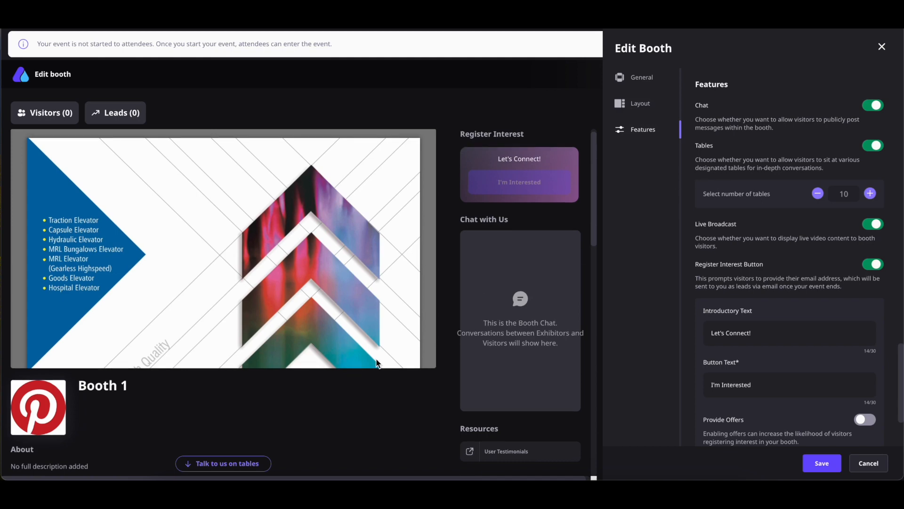
Leave the booth at 10 tables, stepping the count down to 9 and back.
{"action": "scroll", "coordinate": [375, 363], "scroll_direction": "down", "scroll_amount": 10}
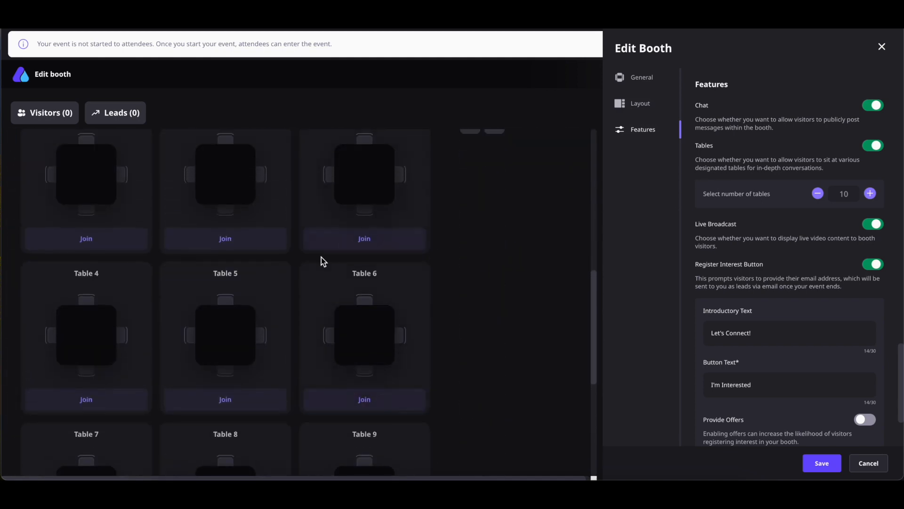
{"action": "scroll", "coordinate": [321, 257], "scroll_direction": "up", "scroll_amount": 3}
{"action": "left_click", "coordinate": [818, 194]}
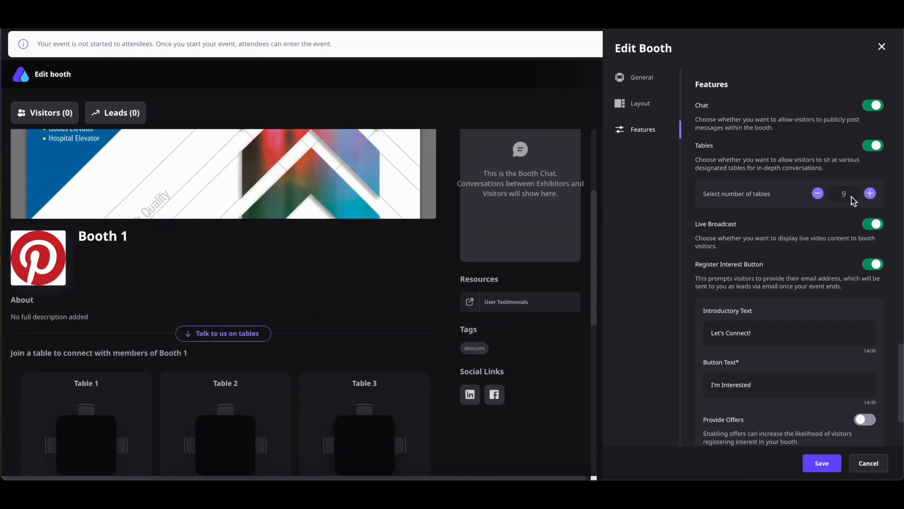
{"action": "left_click", "coordinate": [871, 195]}
{"action": "scroll", "coordinate": [804, 264], "scroll_direction": "down", "scroll_amount": 2}
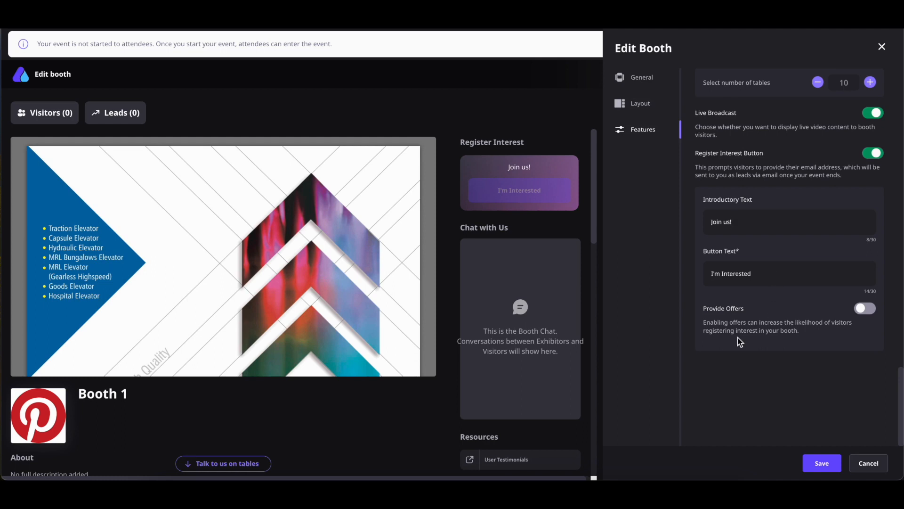
Turn on register-interest offers with 'Giveaway' as the offer preview text.
{"action": "left_click", "coordinate": [864, 309]}
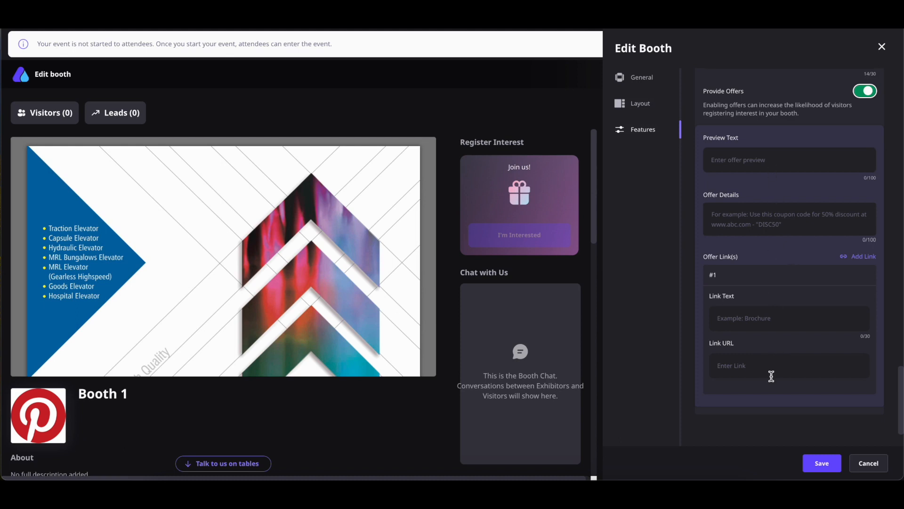
{"action": "left_click", "coordinate": [741, 159]}
{"action": "type", "text": "Giveaway"}
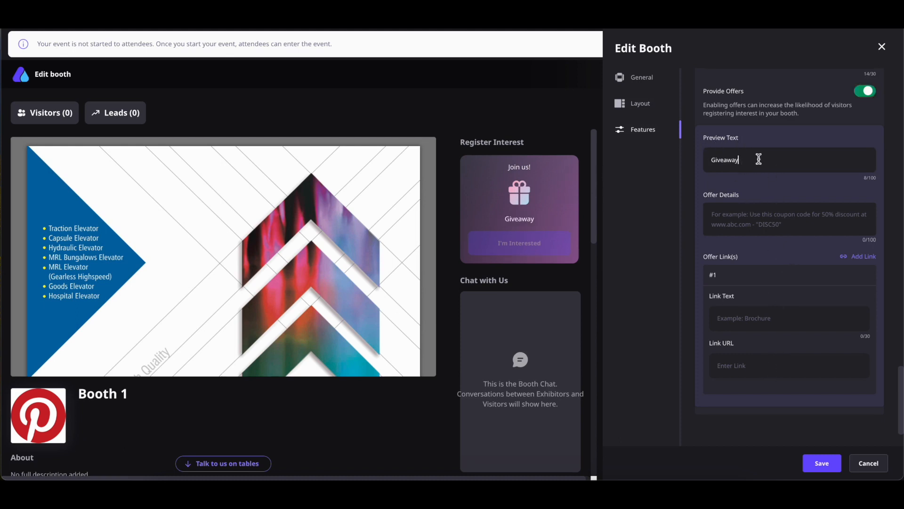
{"action": "left_click", "coordinate": [746, 215]}
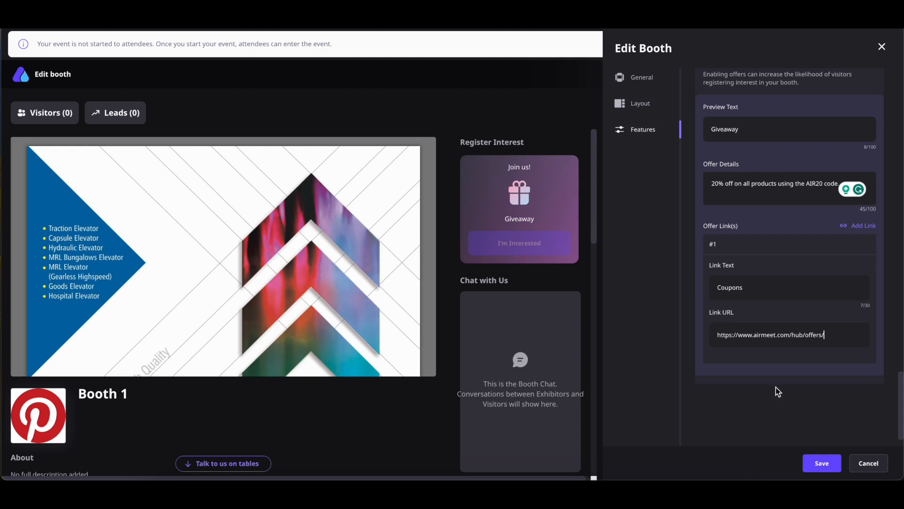
Remove the empty second offer link, keeping only Coupons, and save the booth.
{"action": "left_click", "coordinate": [853, 232]}
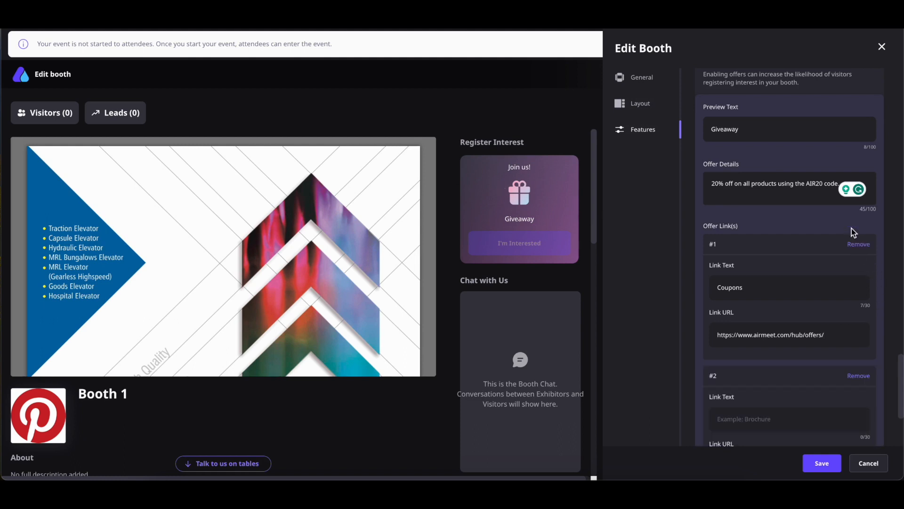
{"action": "scroll", "coordinate": [770, 383], "scroll_direction": "down", "scroll_amount": 3}
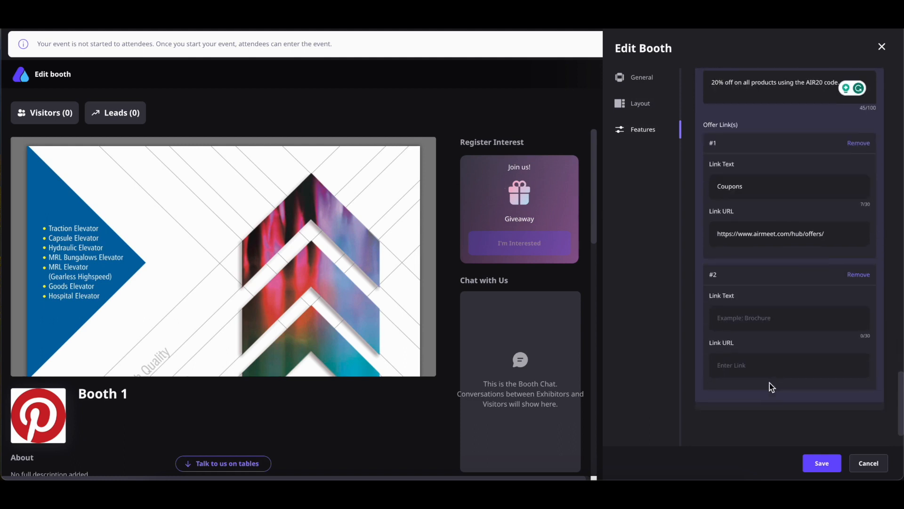
{"action": "left_click", "coordinate": [859, 275]}
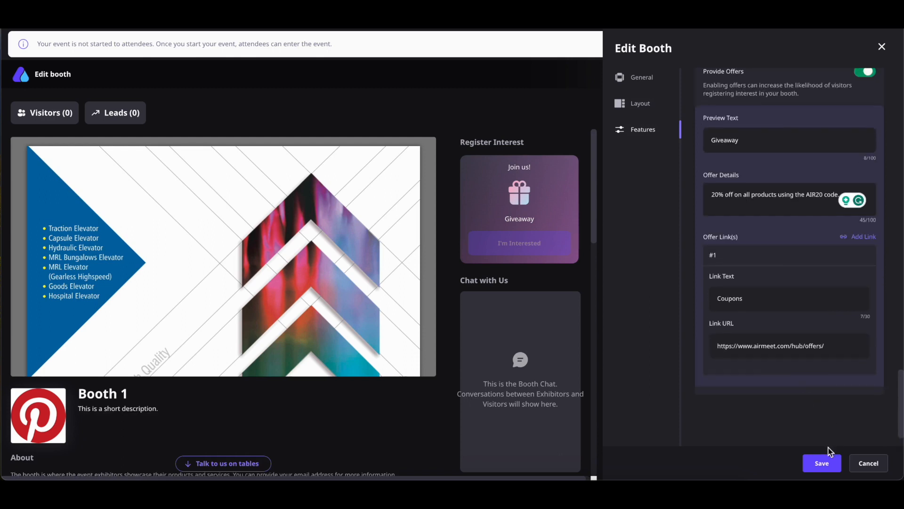
{"action": "left_click", "coordinate": [821, 464]}
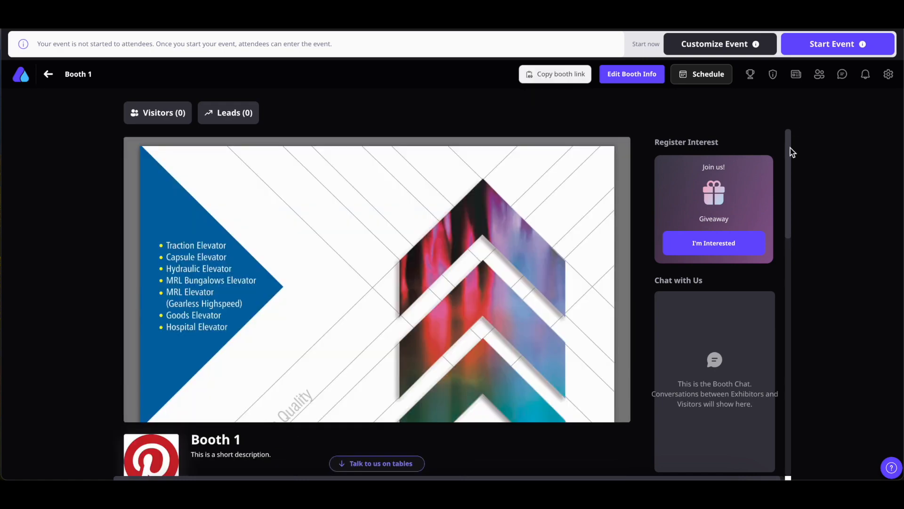
Show the PDF's page thumbnails and scroll through its 12 pages.
{"action": "mouse_move", "coordinate": [790, 148]}
{"action": "left_mouse_down"}
{"action": "mouse_move", "coordinate": [781, 444]}
{"action": "mouse_move", "coordinate": [785, 144]}
{"action": "left_mouse_up"}
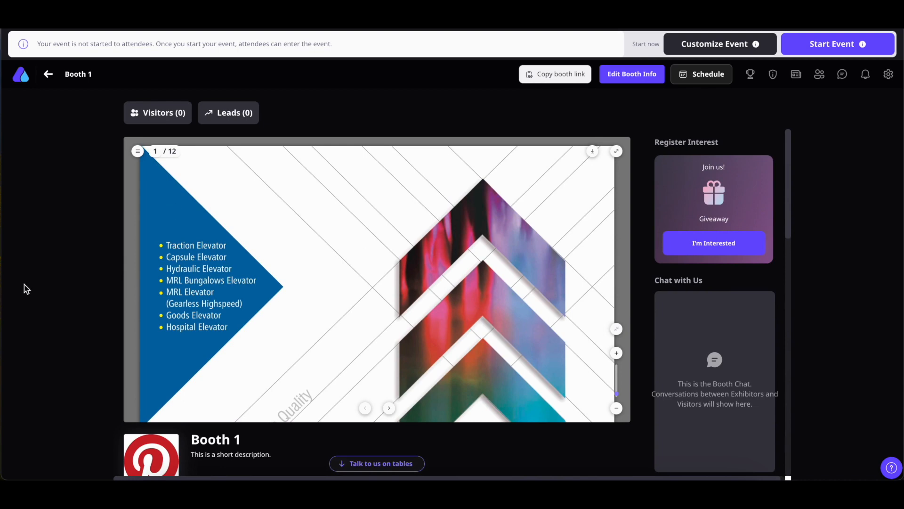
{"action": "left_click", "coordinate": [137, 151]}
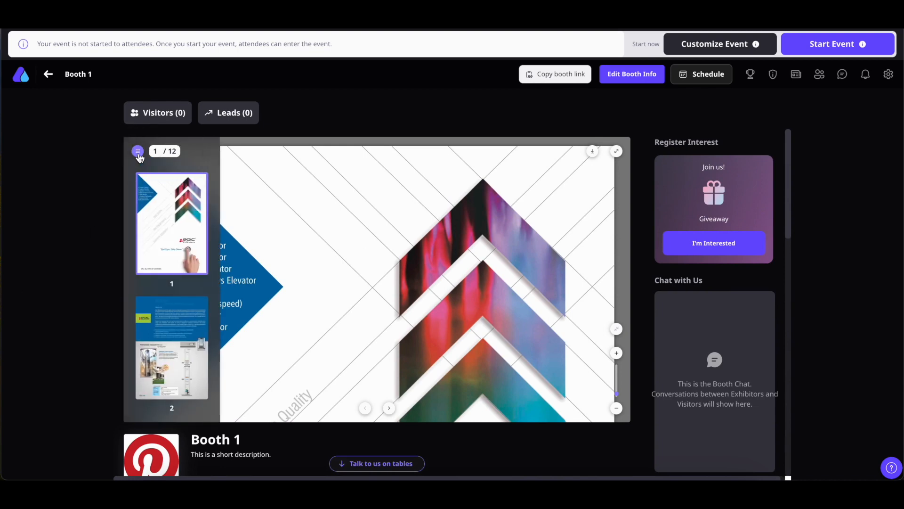
{"action": "scroll", "coordinate": [165, 296], "scroll_direction": "down", "scroll_amount": 5}
{"action": "scroll", "coordinate": [164, 297], "scroll_direction": "up", "scroll_amount": 5}
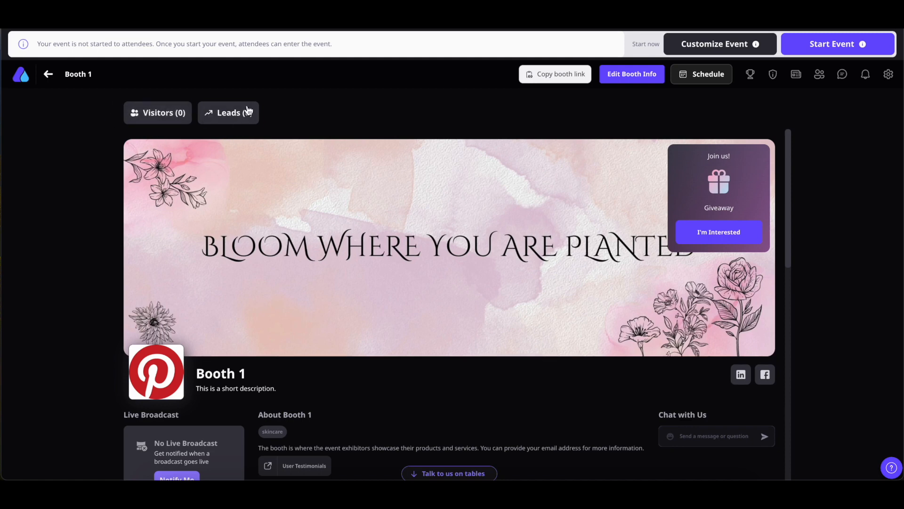
Check the booth's empty Visitors, Leads and Past visitors lists, then copy the booth link.
{"action": "left_click", "coordinate": [171, 119]}
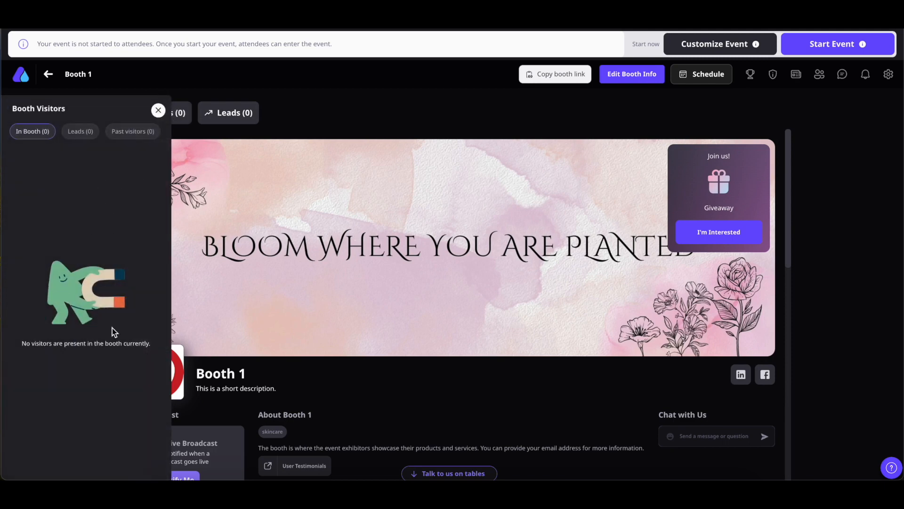
{"action": "left_click", "coordinate": [158, 110]}
{"action": "left_click", "coordinate": [244, 114]}
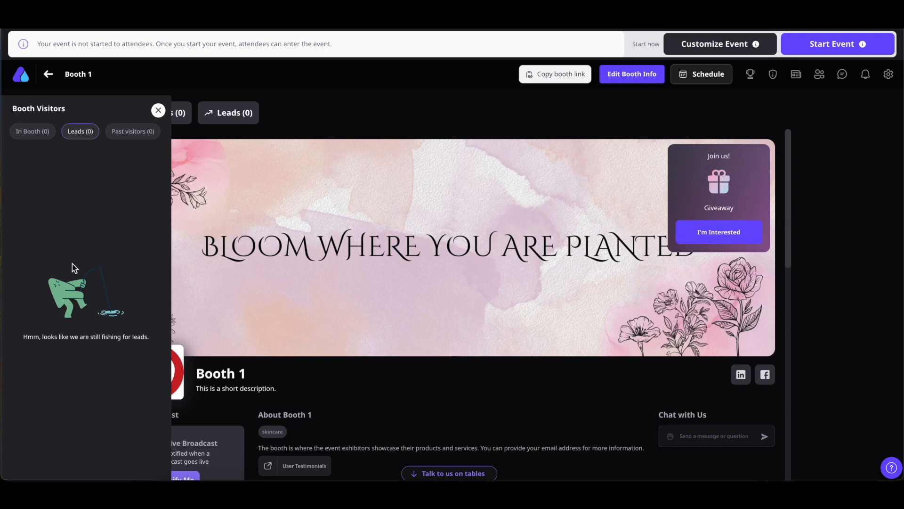
{"action": "left_click", "coordinate": [128, 137]}
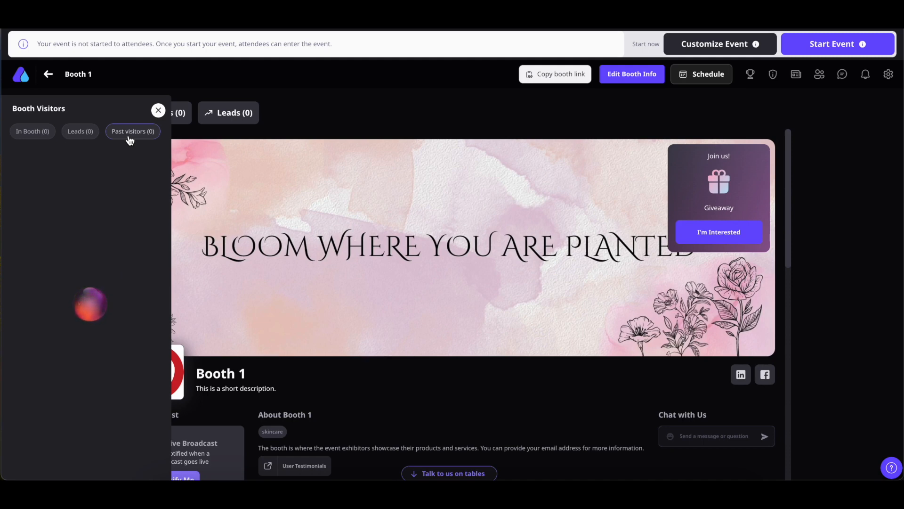
{"action": "left_click", "coordinate": [158, 110]}
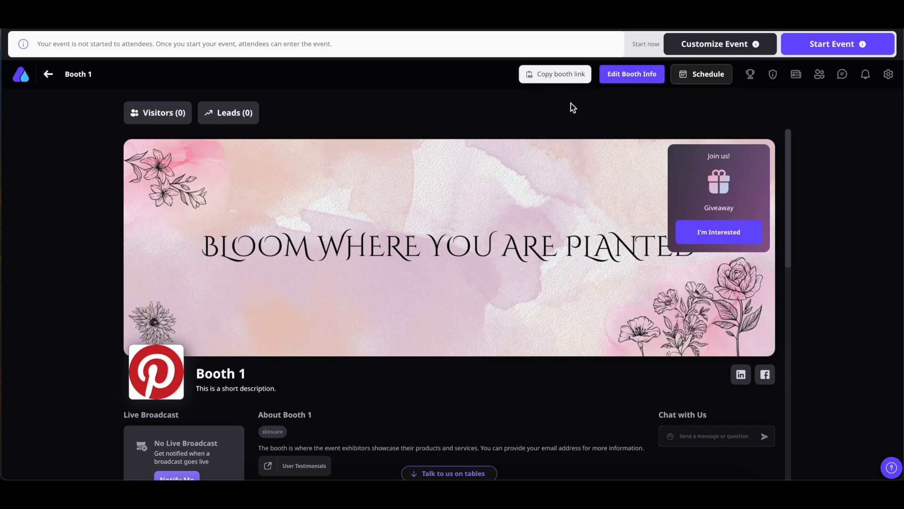
{"action": "left_click", "coordinate": [558, 76]}
Register interest in the Giveaway offer with an email and view the resulting lead.
{"action": "left_click", "coordinate": [731, 233]}
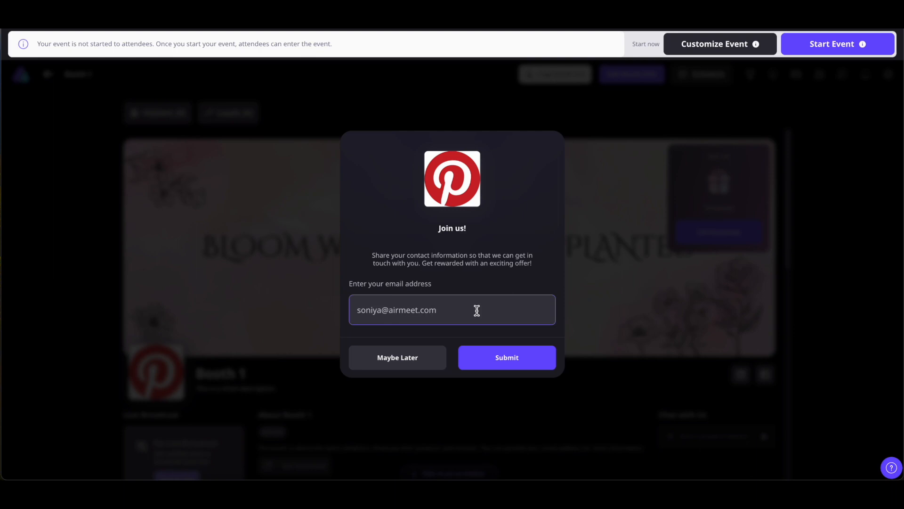
{"action": "left_click", "coordinate": [511, 367]}
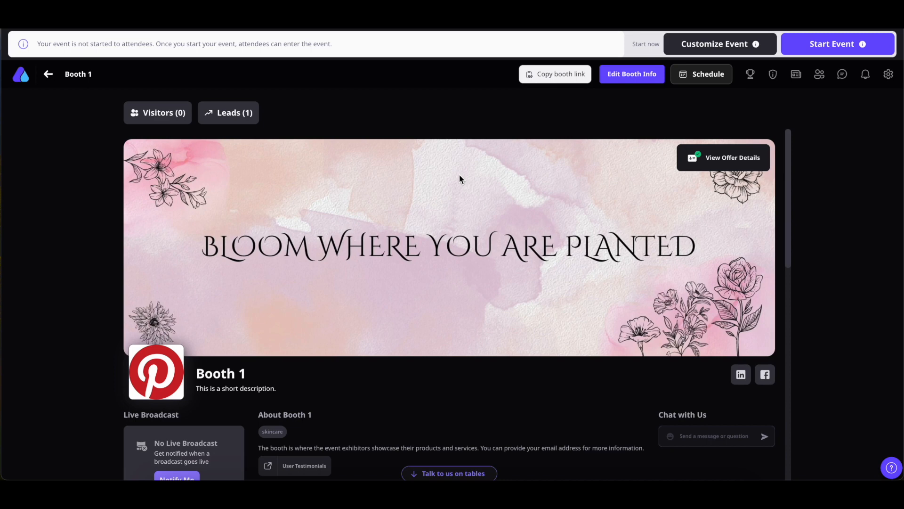
{"action": "left_click", "coordinate": [238, 121]}
Review the Giveaway offer details (20% off, code AIR20) and dismiss them.
{"action": "left_click", "coordinate": [714, 160]}
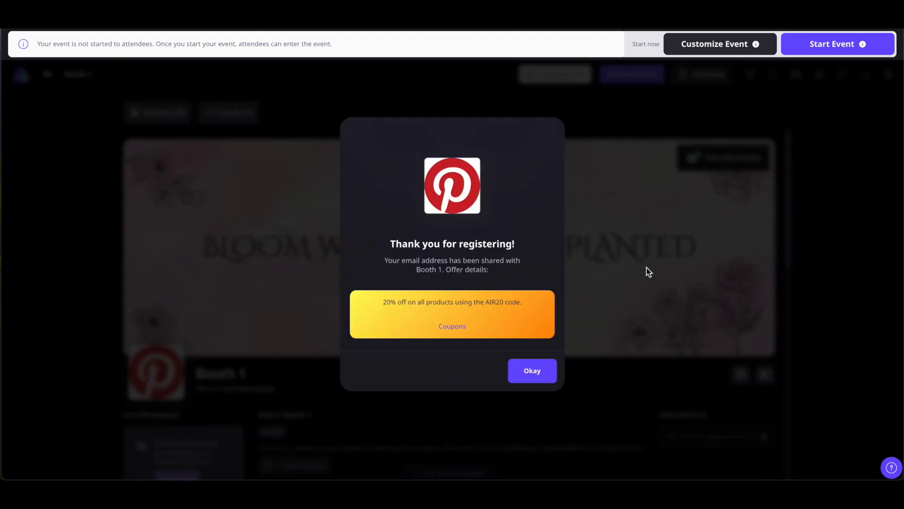
{"action": "left_click", "coordinate": [536, 371]}
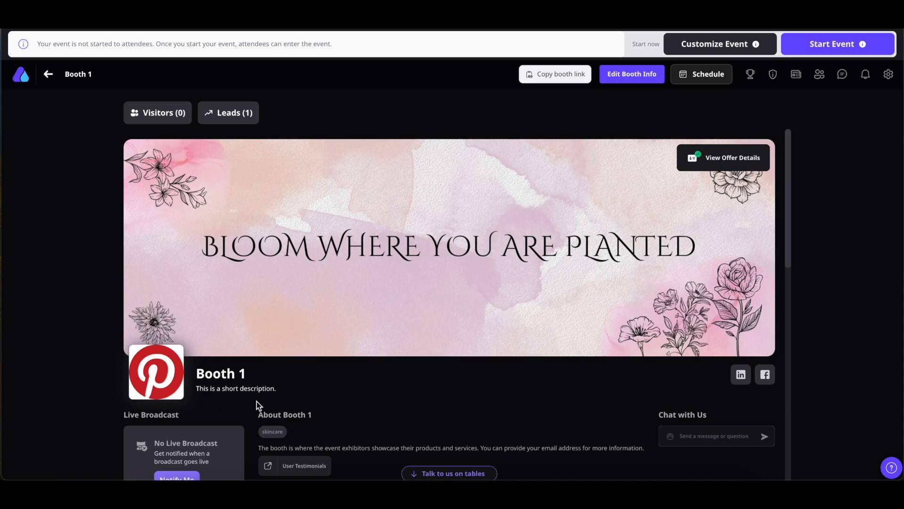
{"action": "scroll", "coordinate": [258, 405], "scroll_direction": "down", "scroll_amount": 1}
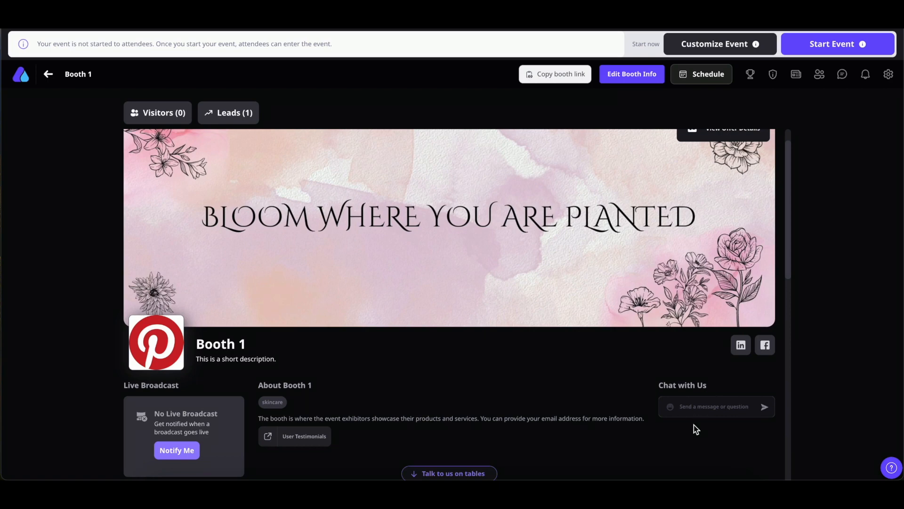
Turn on the live broadcast notification, then disable it again.
{"action": "scroll", "coordinate": [694, 425], "scroll_direction": "down", "scroll_amount": 4}
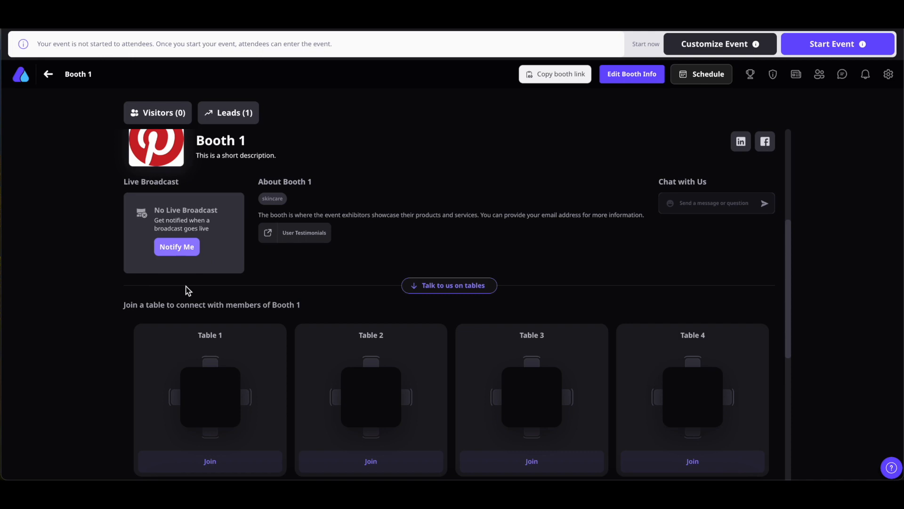
{"action": "left_click", "coordinate": [186, 248]}
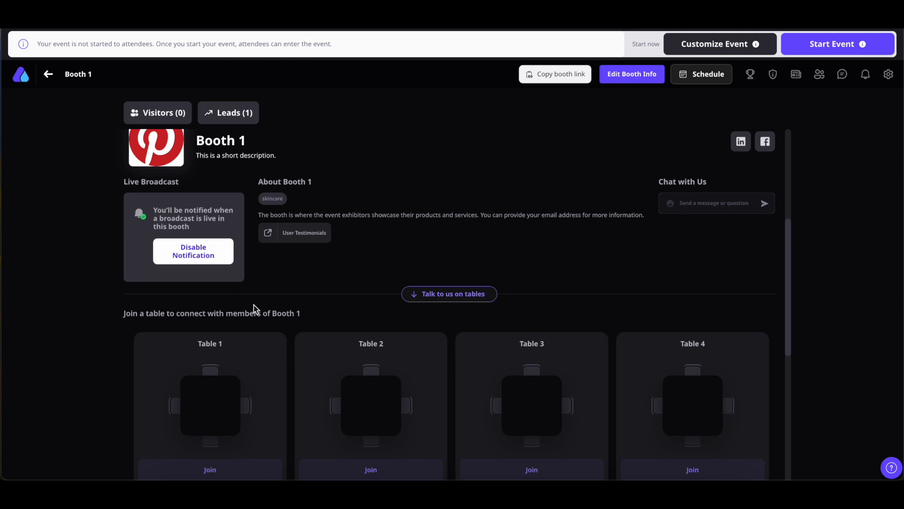
{"action": "left_click", "coordinate": [195, 258]}
Open Table 1's edit form from the booth's tables list.
{"action": "scroll", "coordinate": [461, 225], "scroll_direction": "down", "scroll_amount": 4}
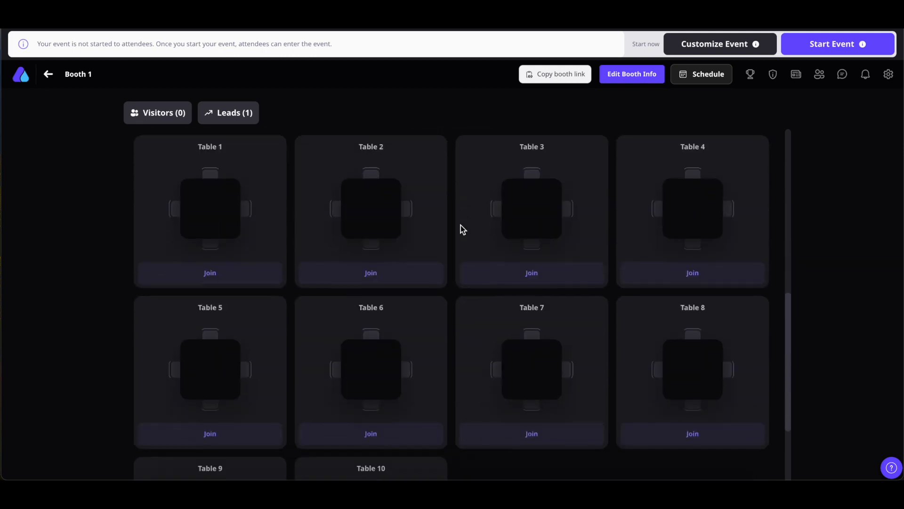
{"action": "scroll", "coordinate": [461, 226], "scroll_direction": "up", "scroll_amount": 1}
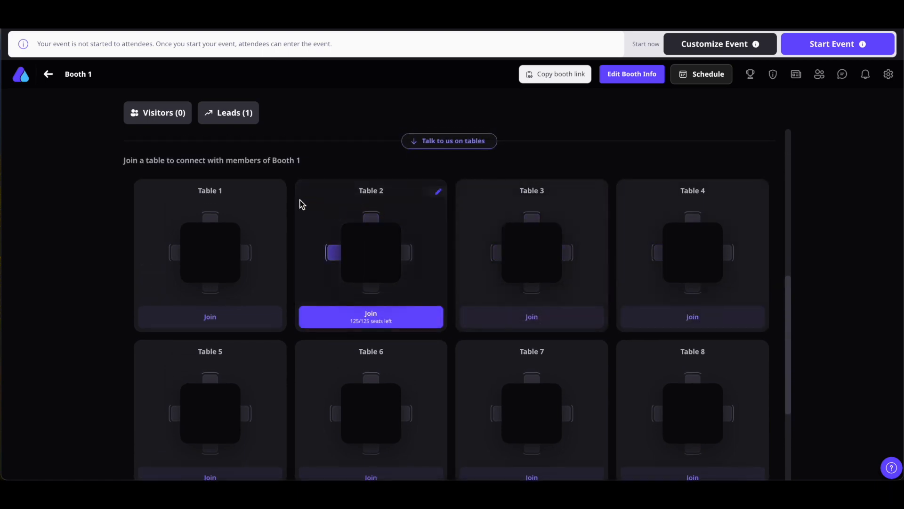
{"action": "left_click", "coordinate": [277, 193]}
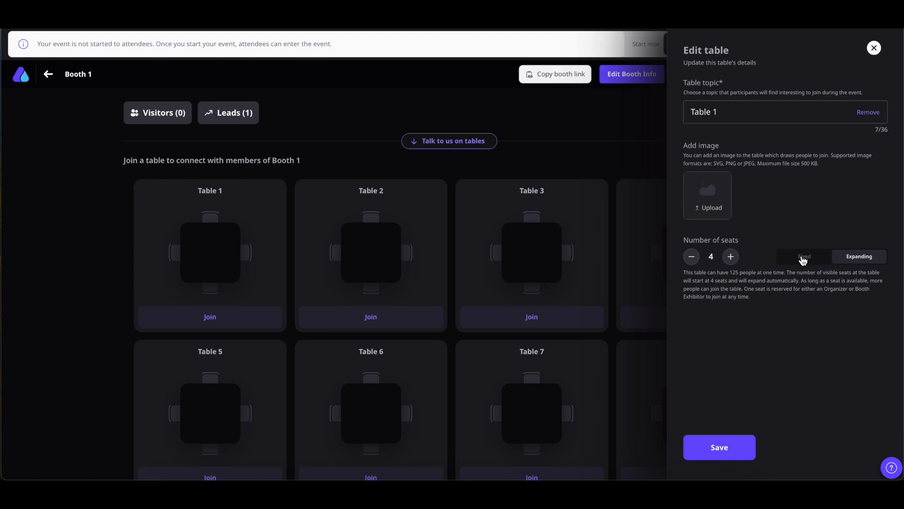
Save Table 1 with 4 seats and Expanding seating after trying Fixed.
{"action": "left_click", "coordinate": [803, 258]}
{"action": "left_click", "coordinate": [864, 263]}
{"action": "left_click", "coordinate": [806, 256]}
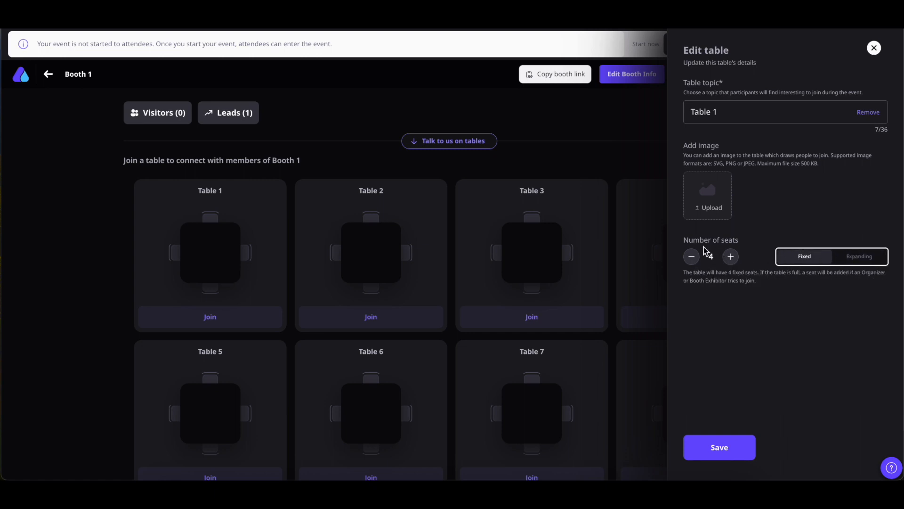
{"action": "left_click", "coordinate": [863, 260]}
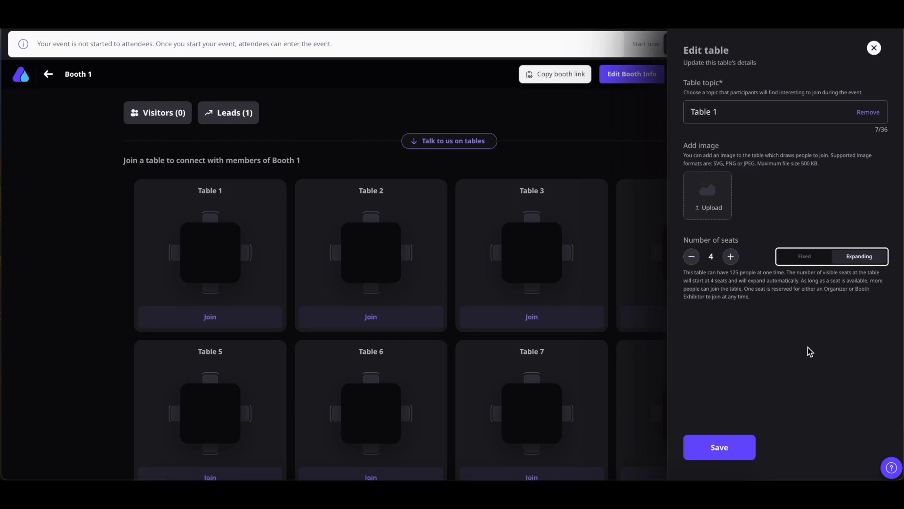
{"action": "left_click", "coordinate": [730, 455]}
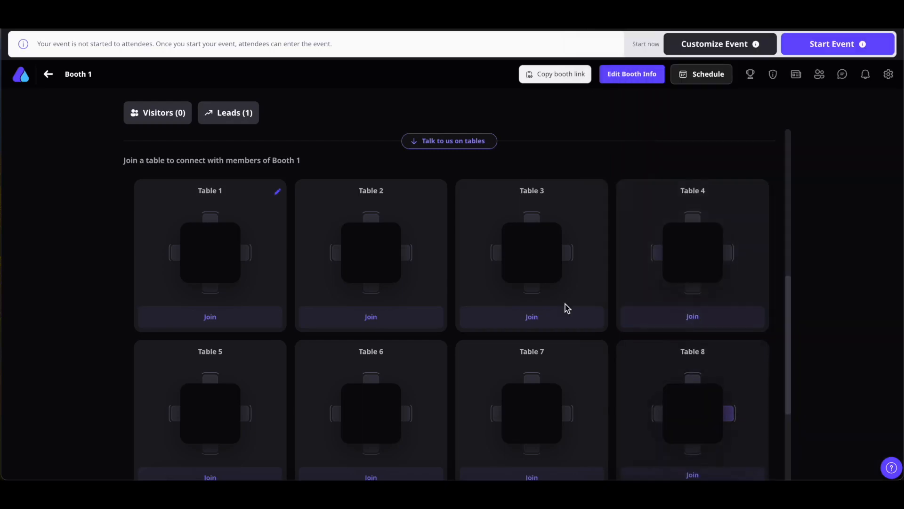
{"action": "scroll", "coordinate": [563, 308], "scroll_direction": "down", "scroll_amount": 4}
{"action": "scroll", "coordinate": [559, 310], "scroll_direction": "up", "scroll_amount": 11}
{"action": "scroll", "coordinate": [559, 310], "scroll_direction": "down", "scroll_amount": 1}
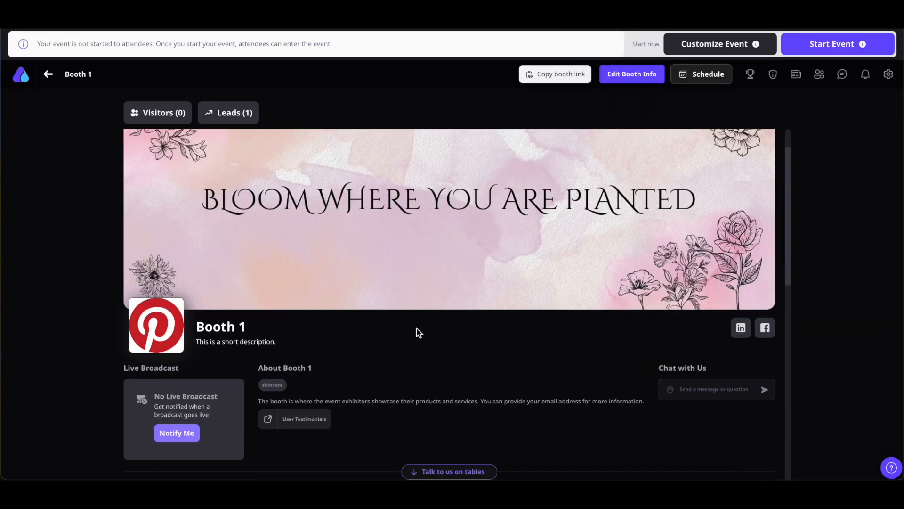